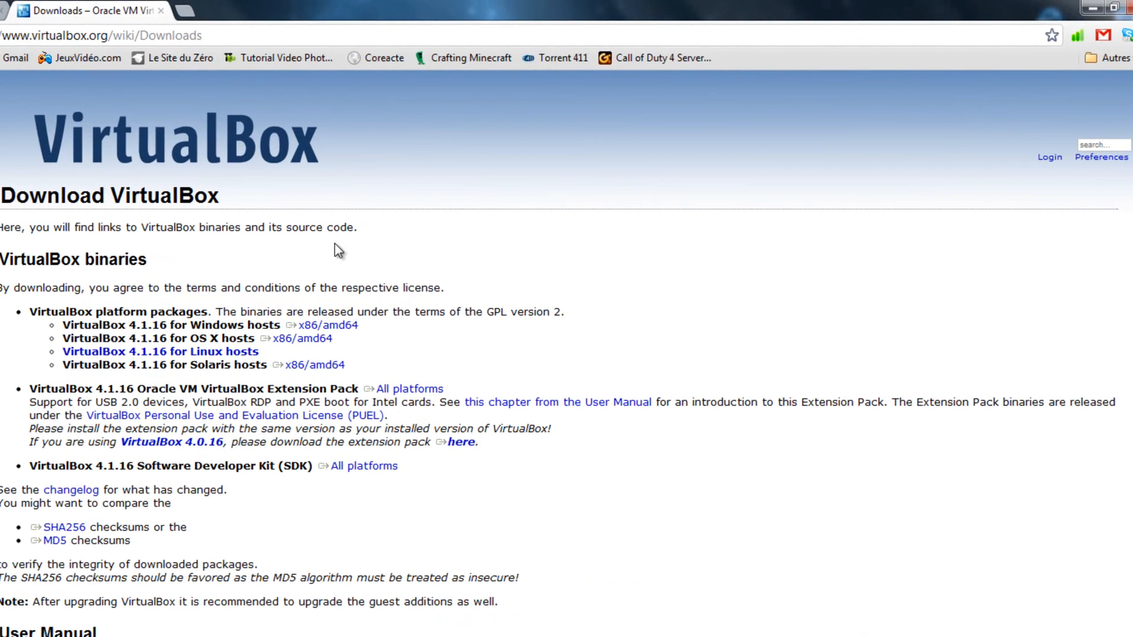
Examine the VirtualBox 4.1.16 platform packages on the download page, especially the links for Windows, OS X and Solaris hosts
left_click_drag(1026, 6, 587, 36)
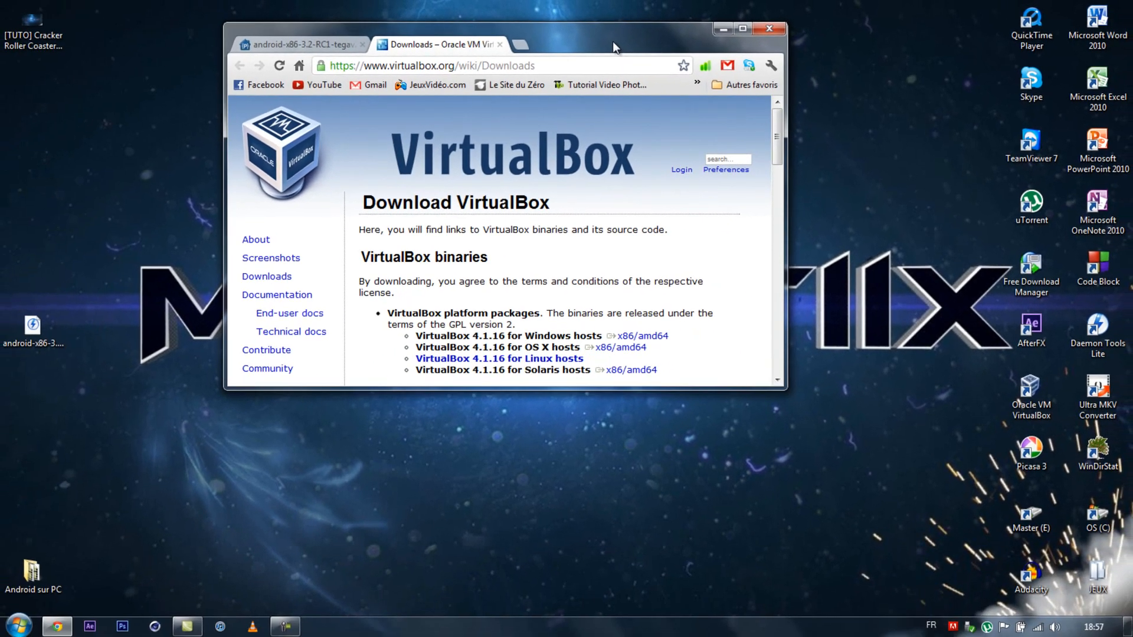
double_click(533, 50)
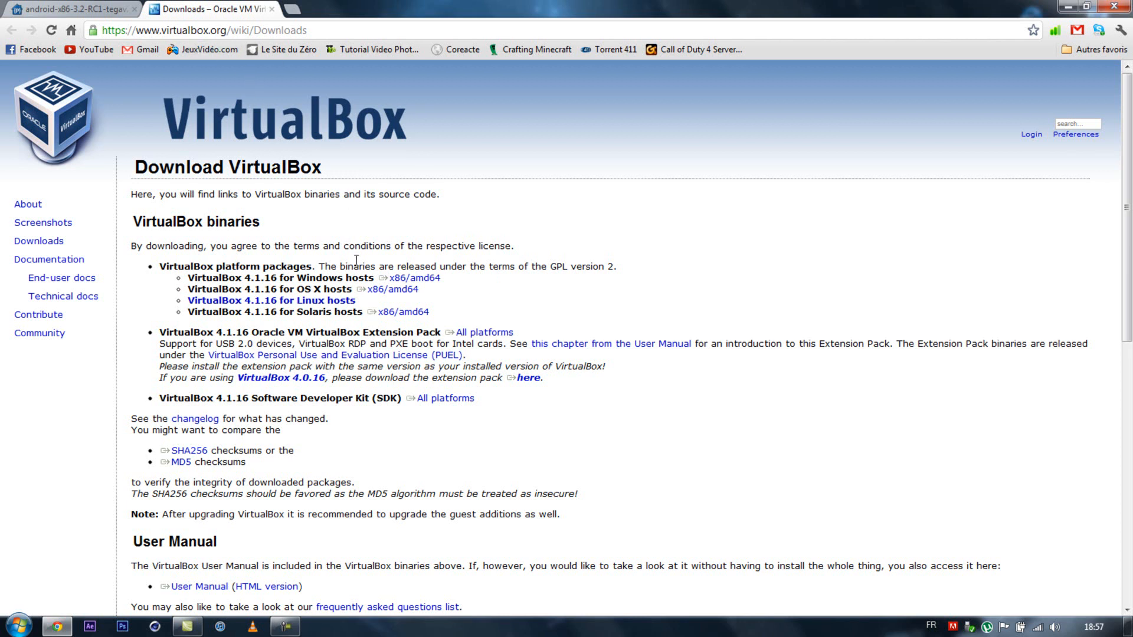
left_click(413, 277)
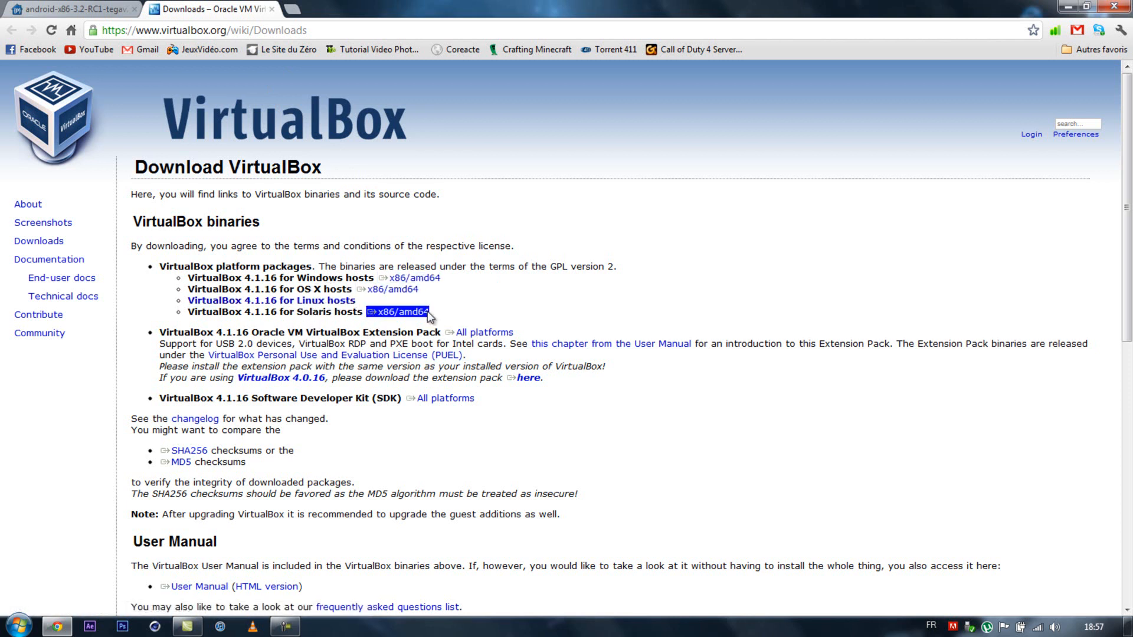
left_click_drag(469, 289, 366, 294)
left_click(325, 313)
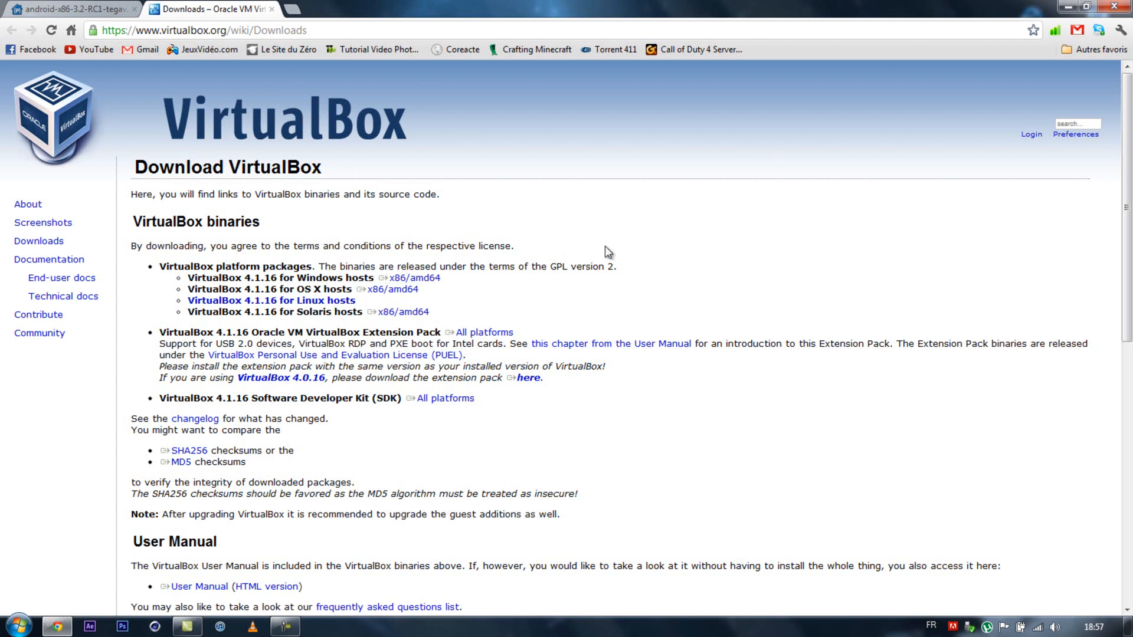
left_click_drag(440, 278, 379, 278)
left_click(351, 313)
View the download page for android-x86-3.2-RC1-tegav2.iso and locate the ISO file on the desktop
left_click(107, 6)
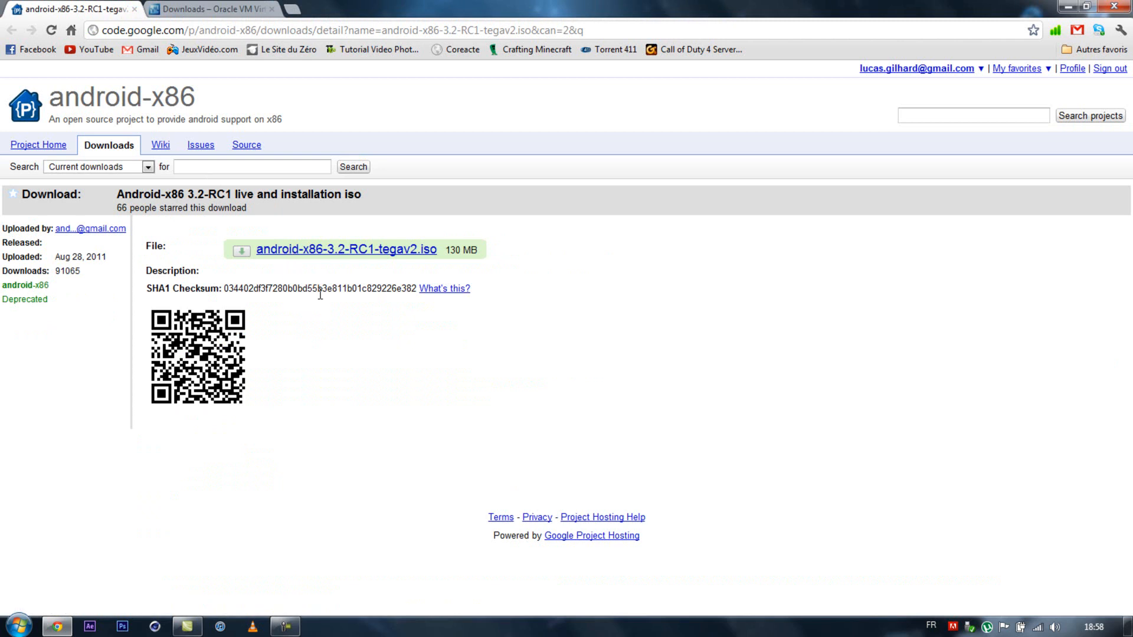
left_click(1067, 6)
left_click(51, 326)
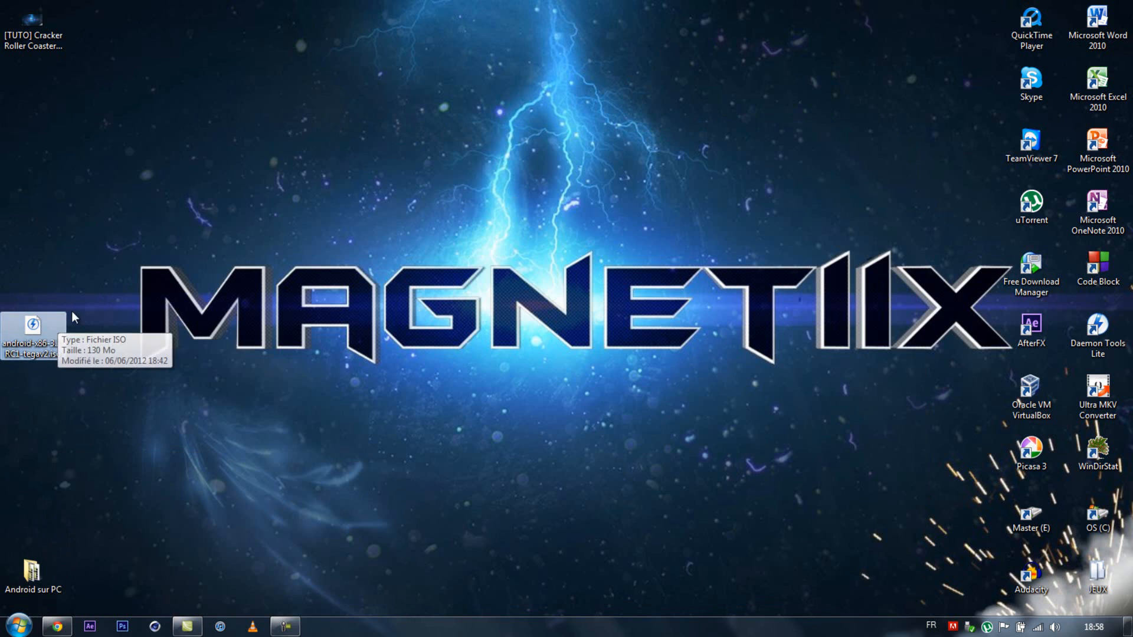
left_click(85, 297)
Open Oracle VM VirtualBox and start creating a new virtual machine named Android 3.2
double_click(1018, 386)
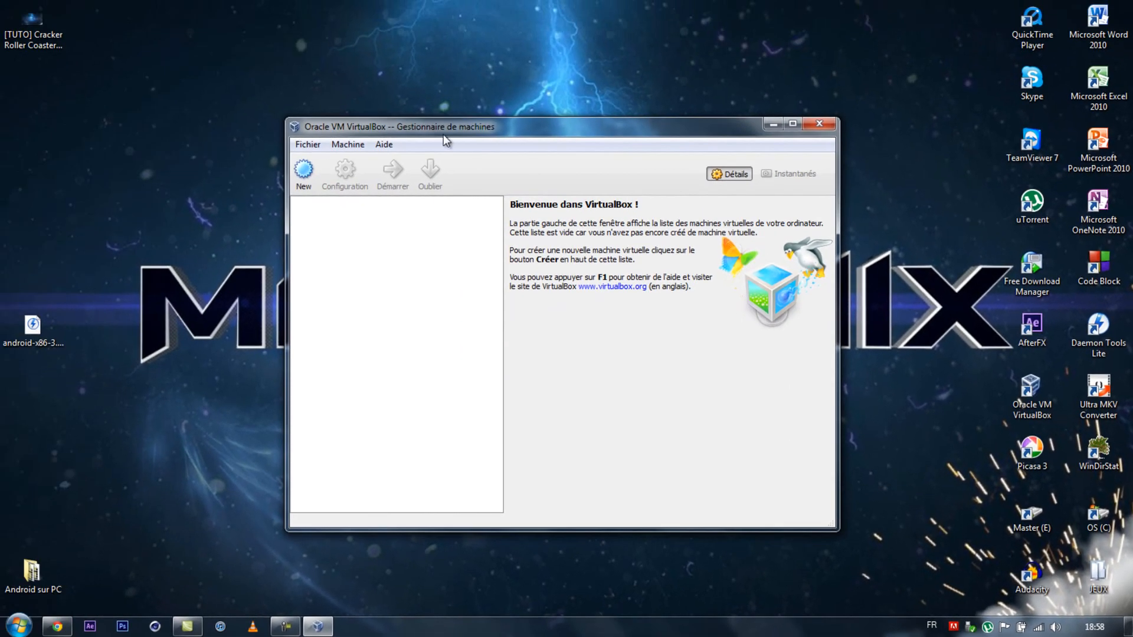
left_click_drag(309, 36, 185, 25)
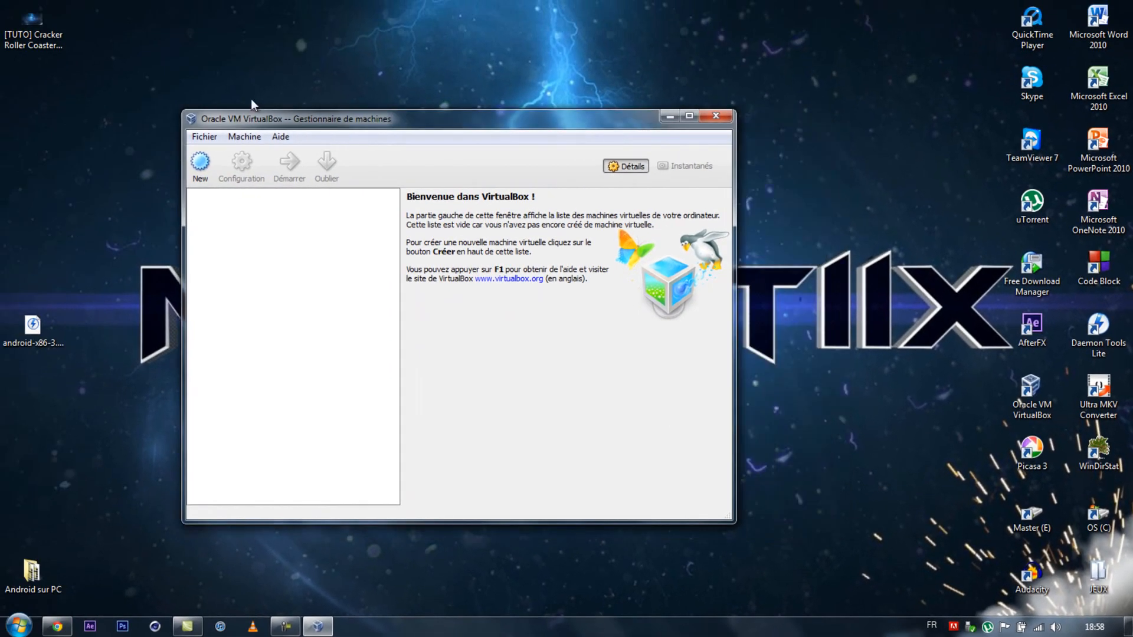
left_click(201, 161)
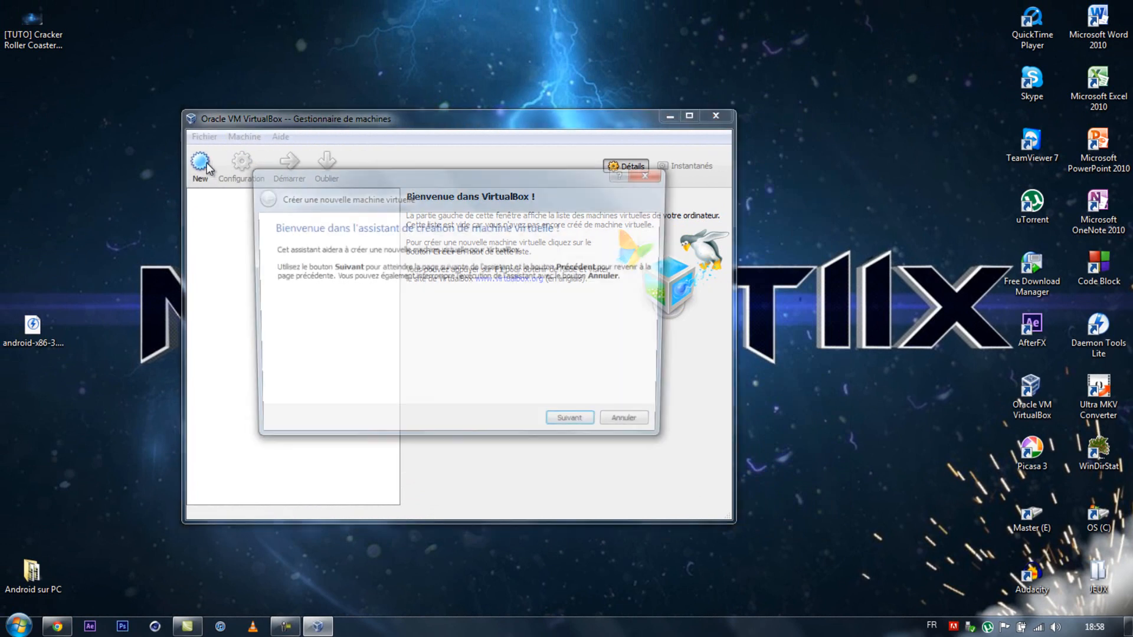
left_click(565, 431)
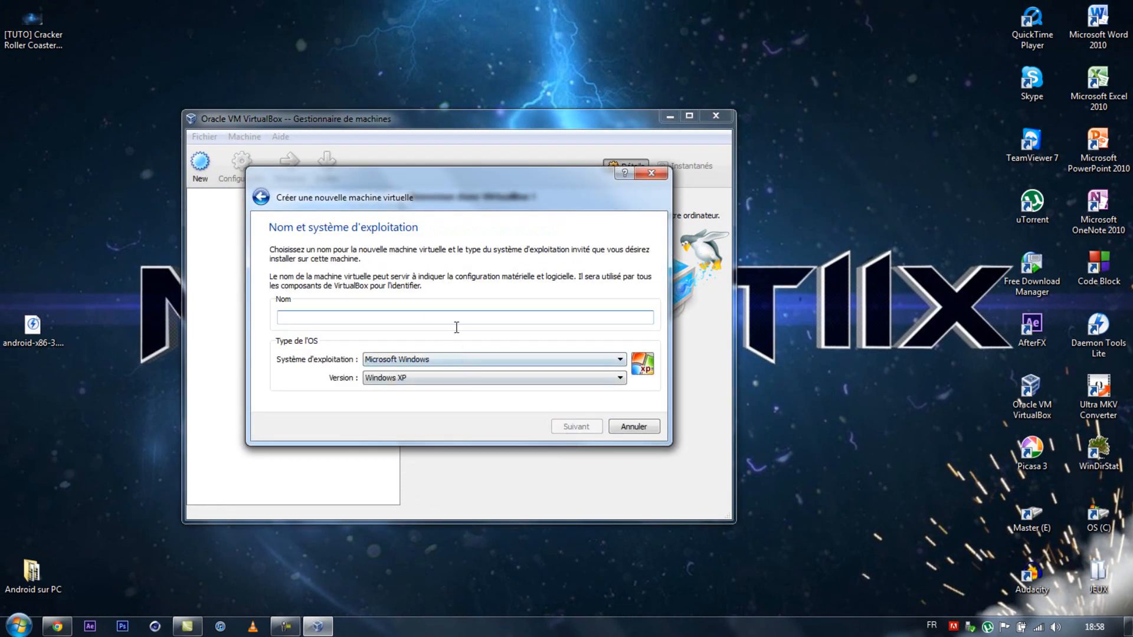
type("Android")
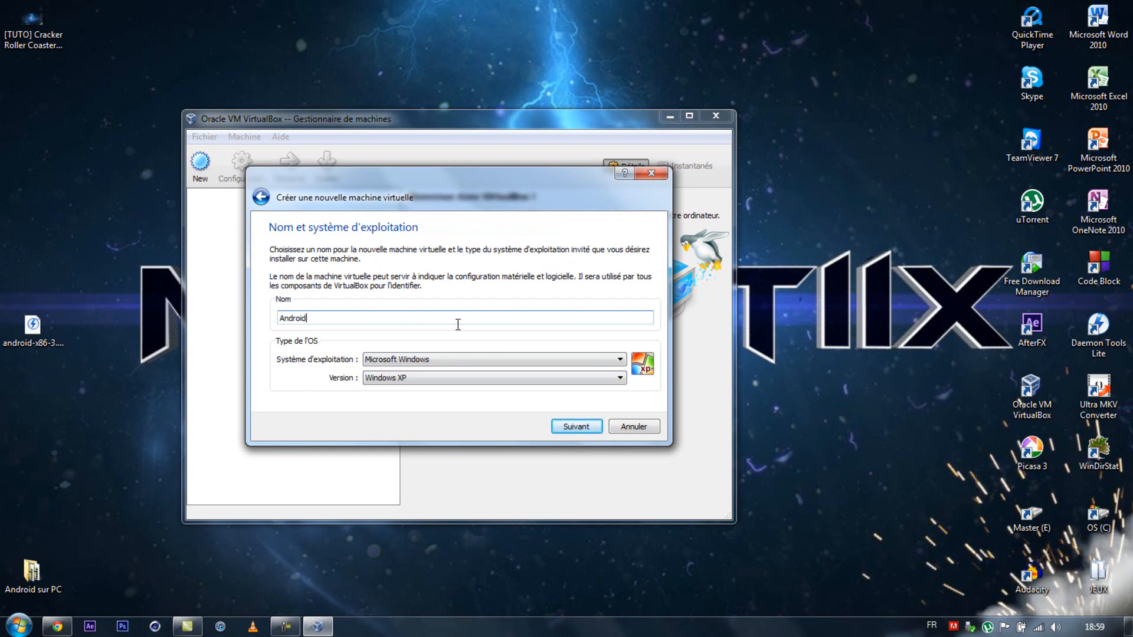
type(" 3.2")
Set the new machine's operating system to Linux and its version to Other Linux
left_click(447, 361)
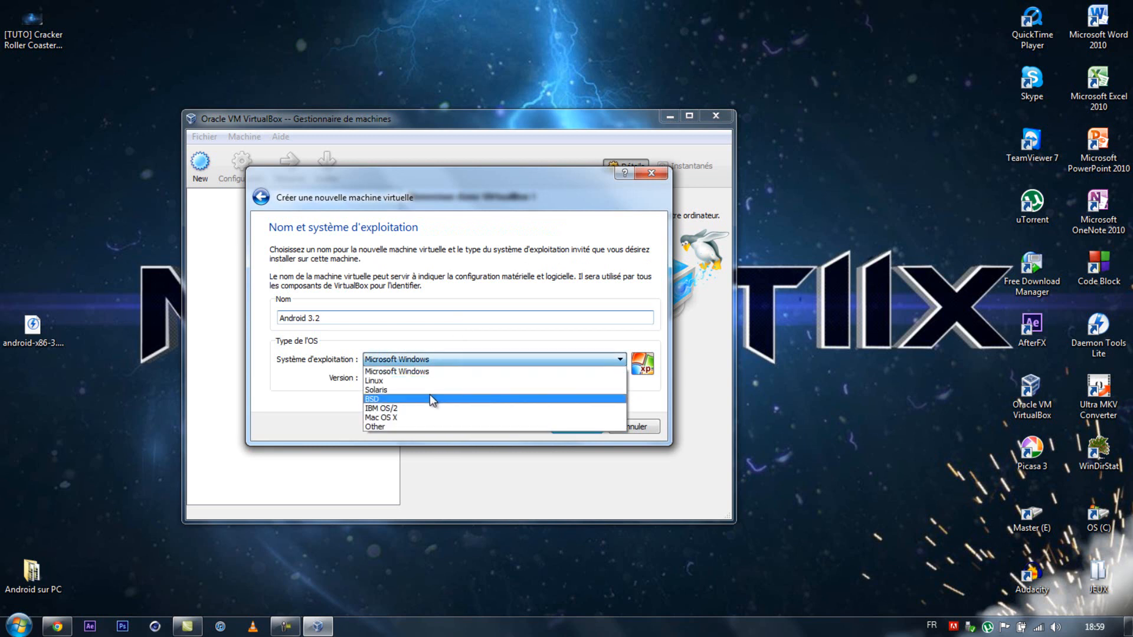
left_click(416, 382)
left_click(419, 377)
scroll(395, 473, "down", 1)
left_click(392, 446)
left_click(411, 383)
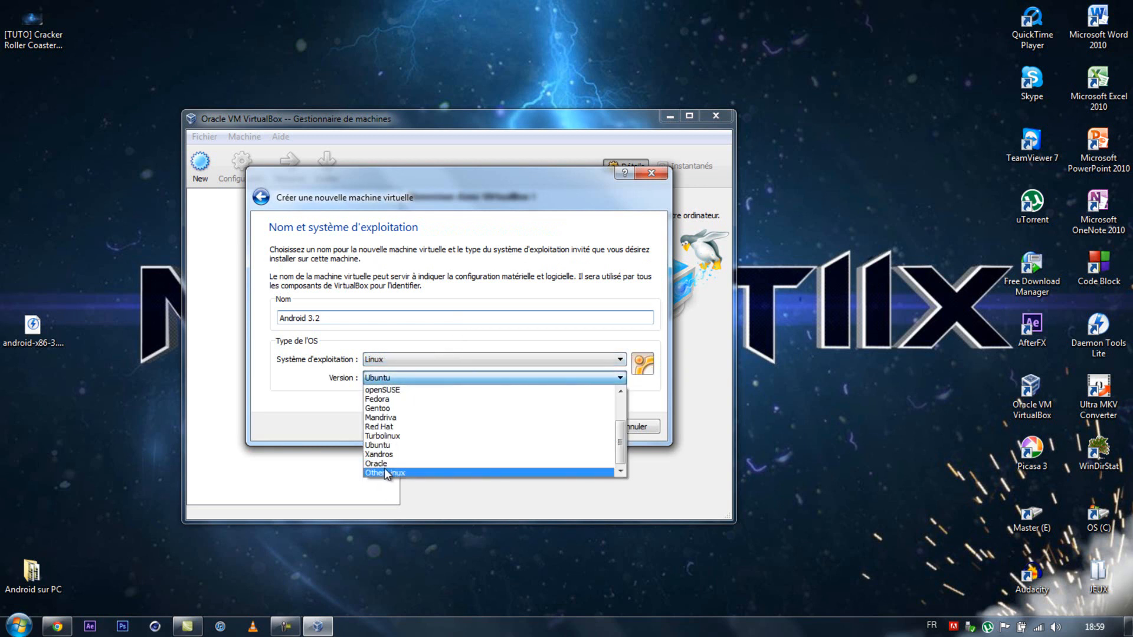
left_click(395, 471)
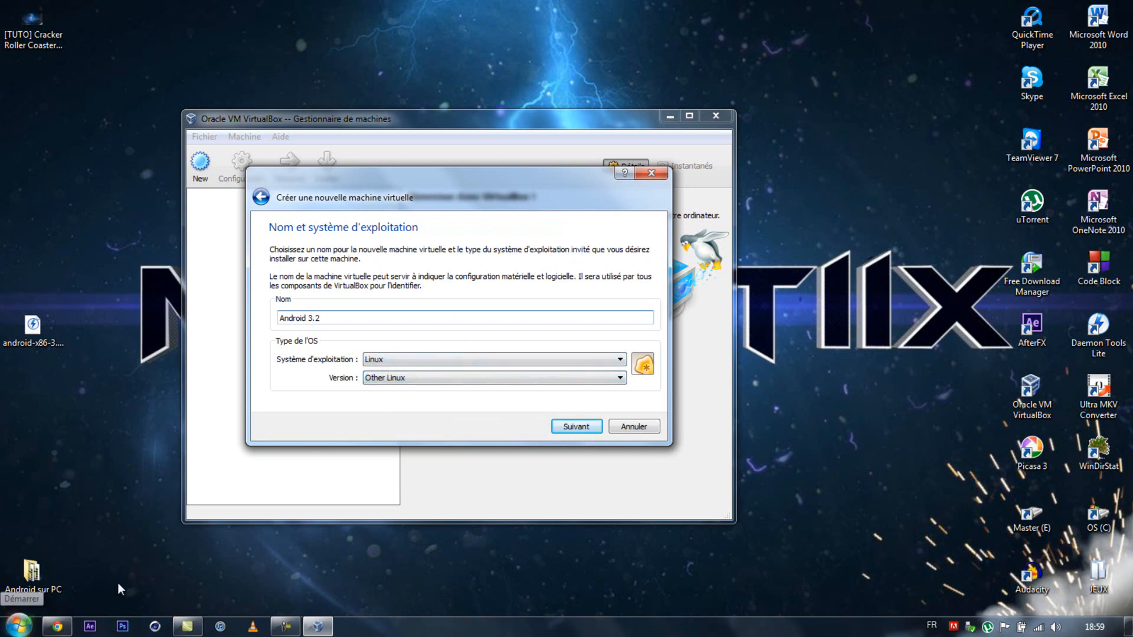
left_click(17, 629)
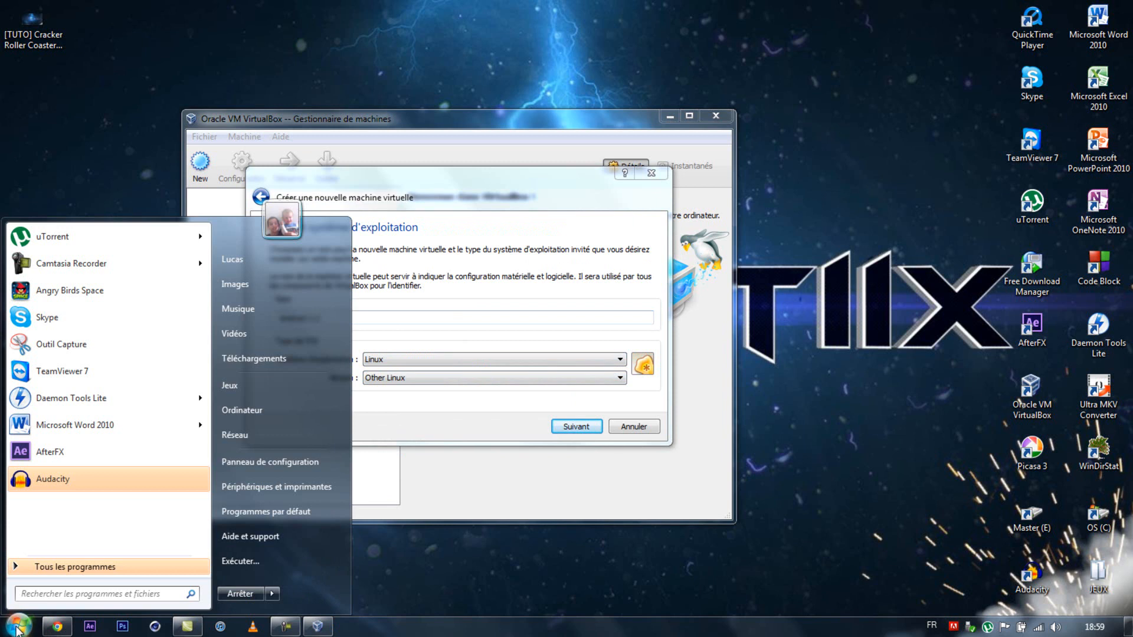
left_click(18, 629)
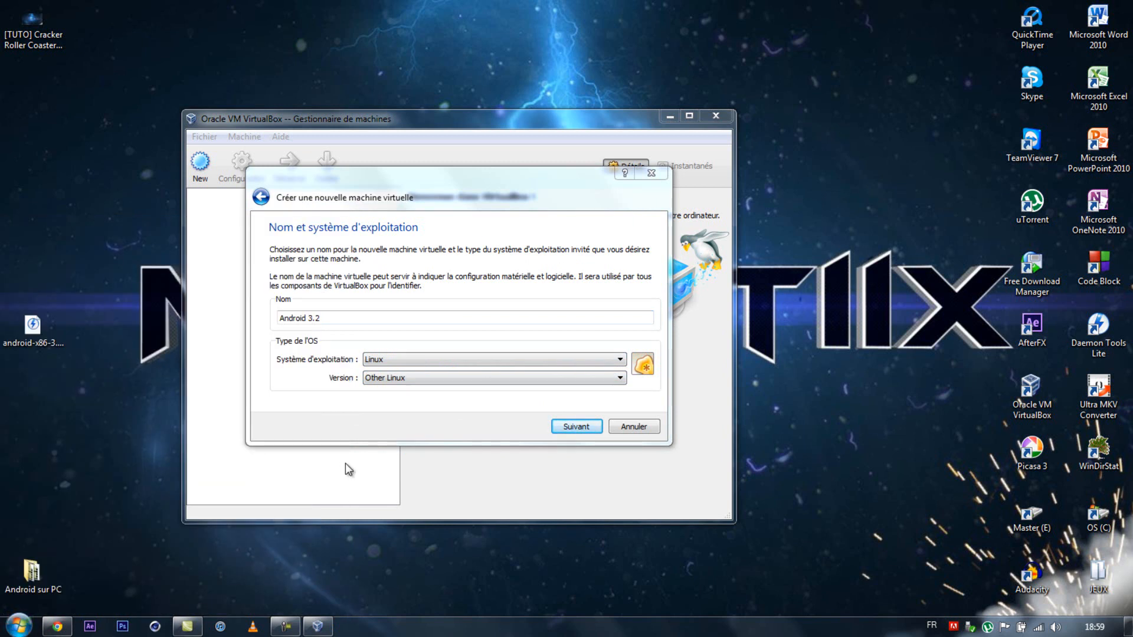
Accept 256 MB of memory for the machine and choose to create a new startup hard disk
left_click(560, 429)
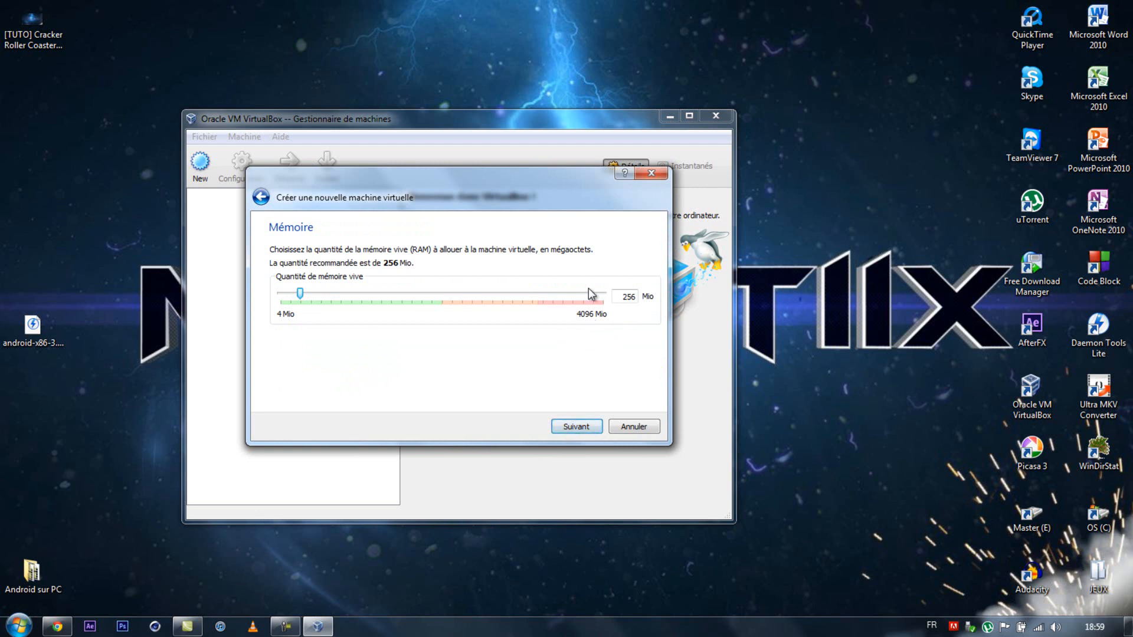
left_click(565, 430)
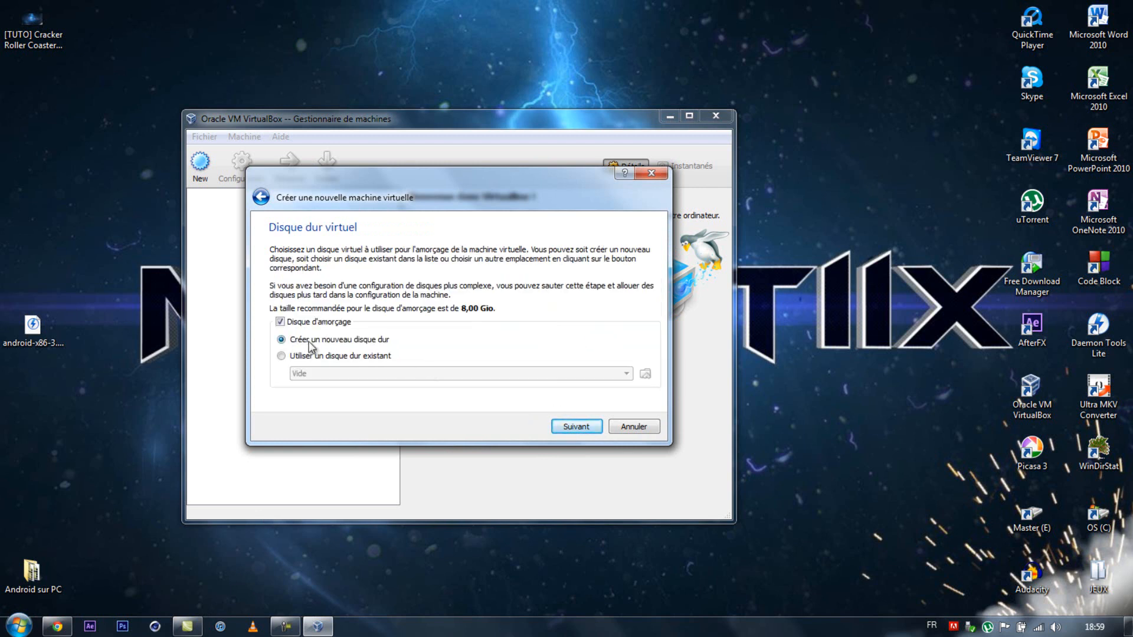
left_click(577, 426)
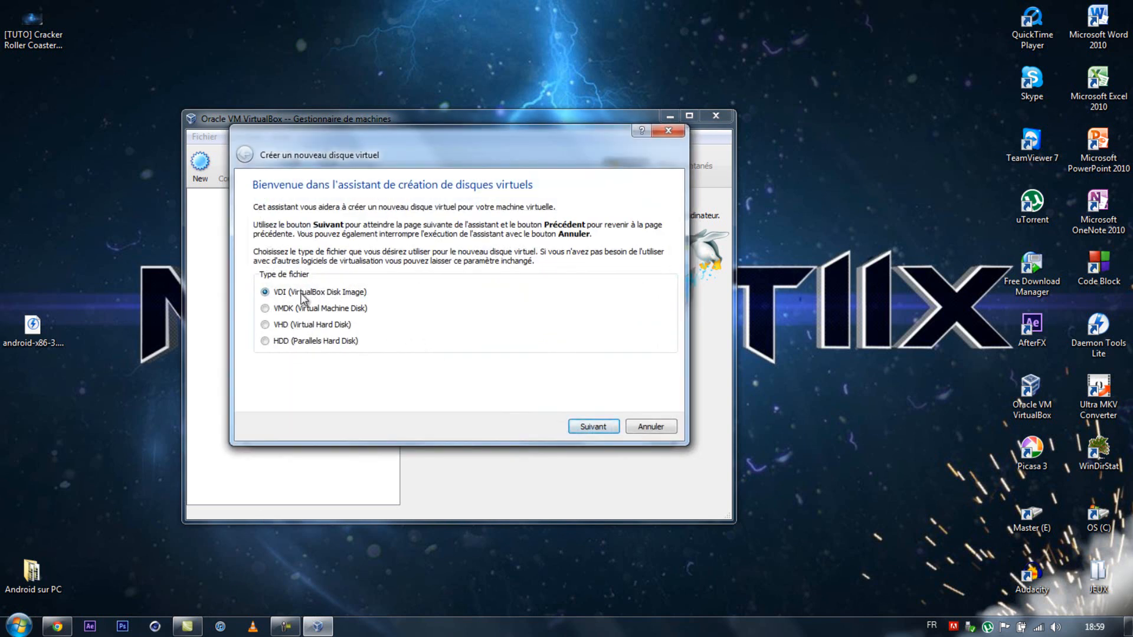
Create a fixed-size 8 GB VDI disk named Android 3.2 and finish creating the virtual machine
left_click(592, 427)
left_click(266, 320)
left_click(593, 427)
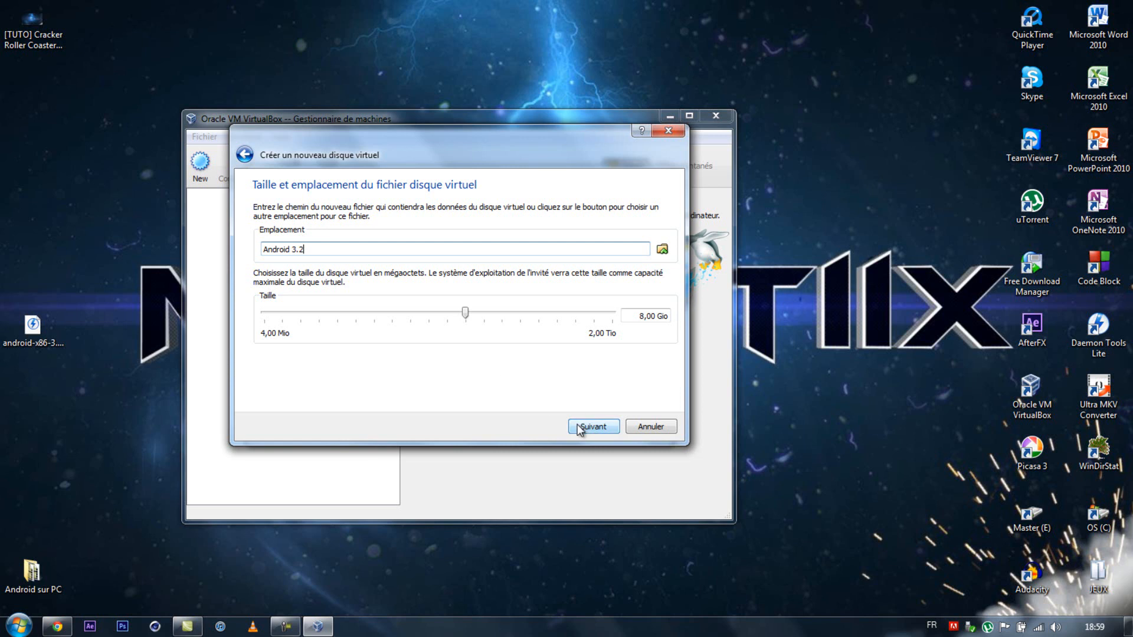
left_click(593, 427)
left_click(579, 429)
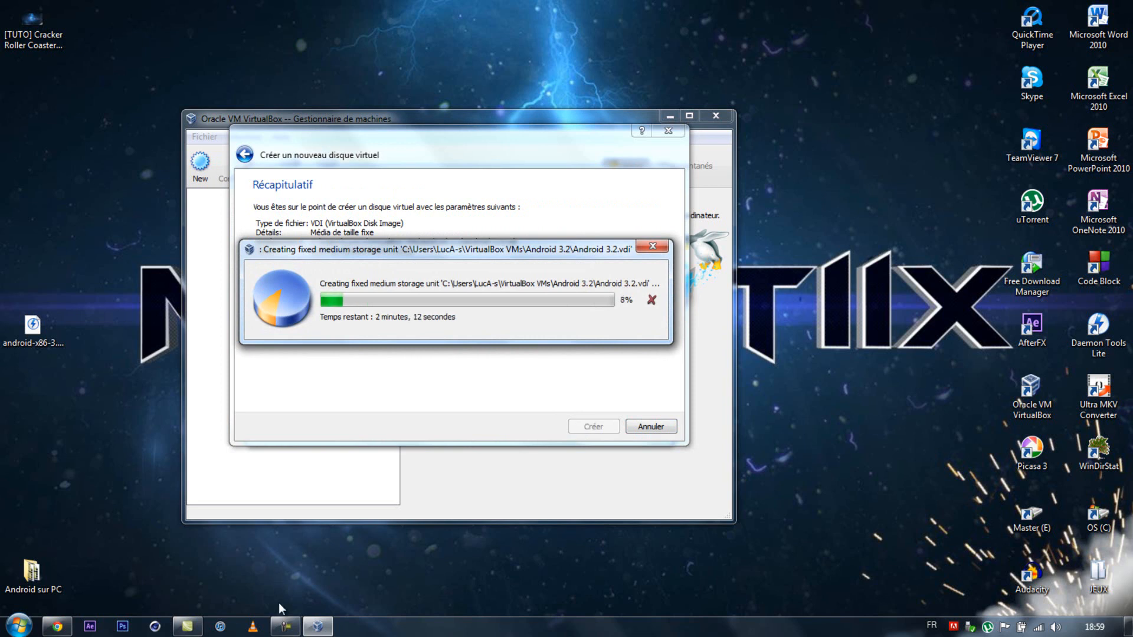
left_click(285, 627)
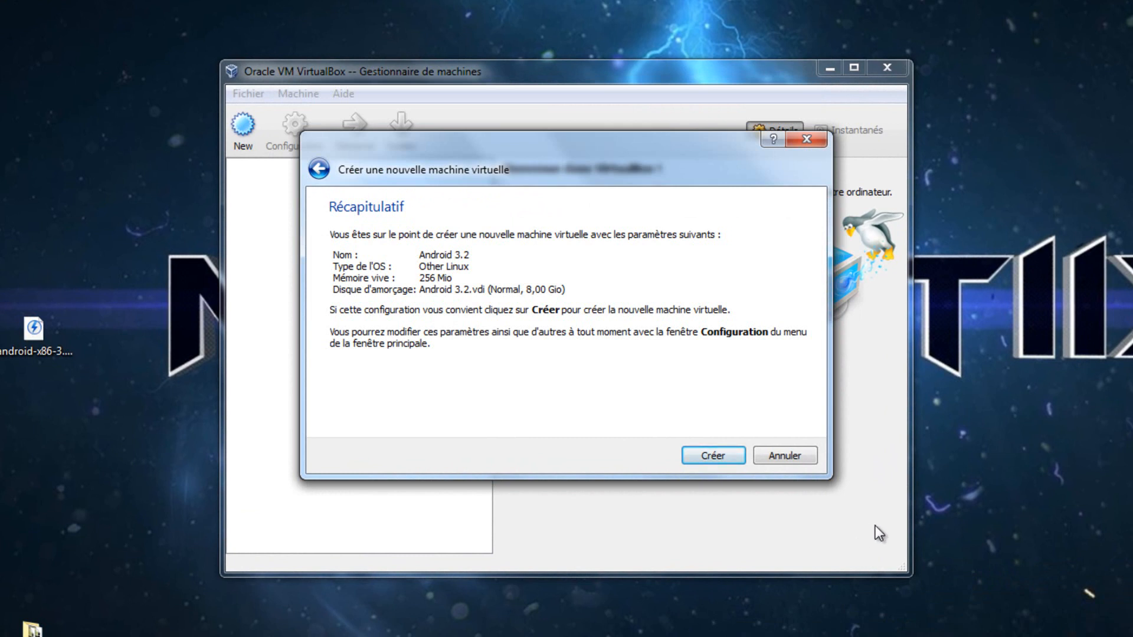
left_click(707, 455)
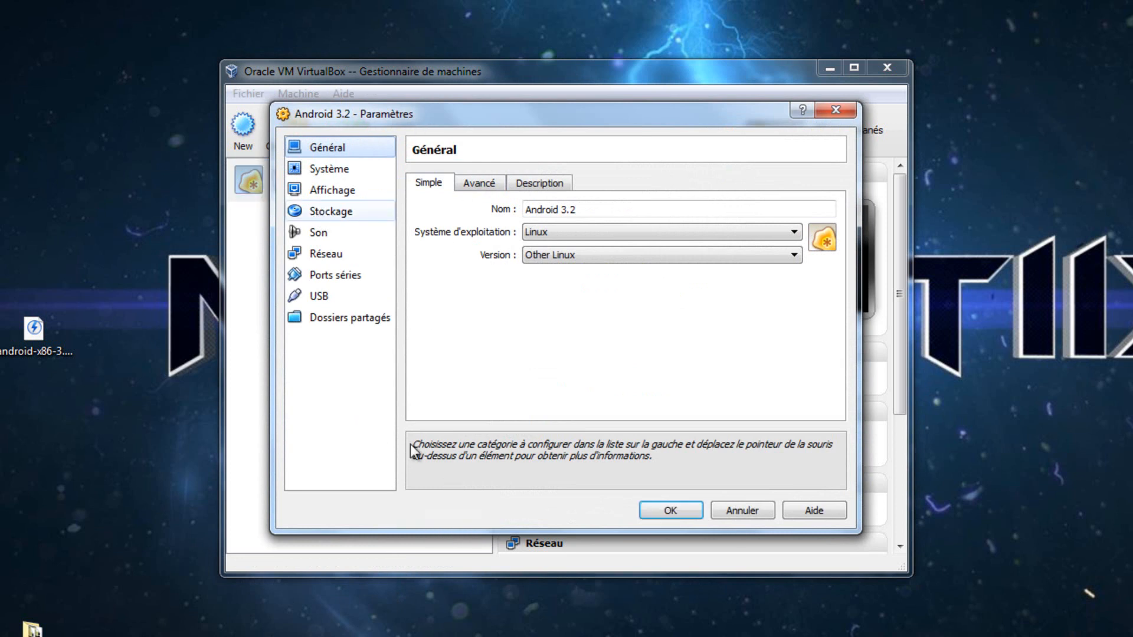
Load android-x86-3.2-RC1-tegav2.iso from the desktop into the empty CD/DVD drive in the machine's storage settings
left_click(309, 212)
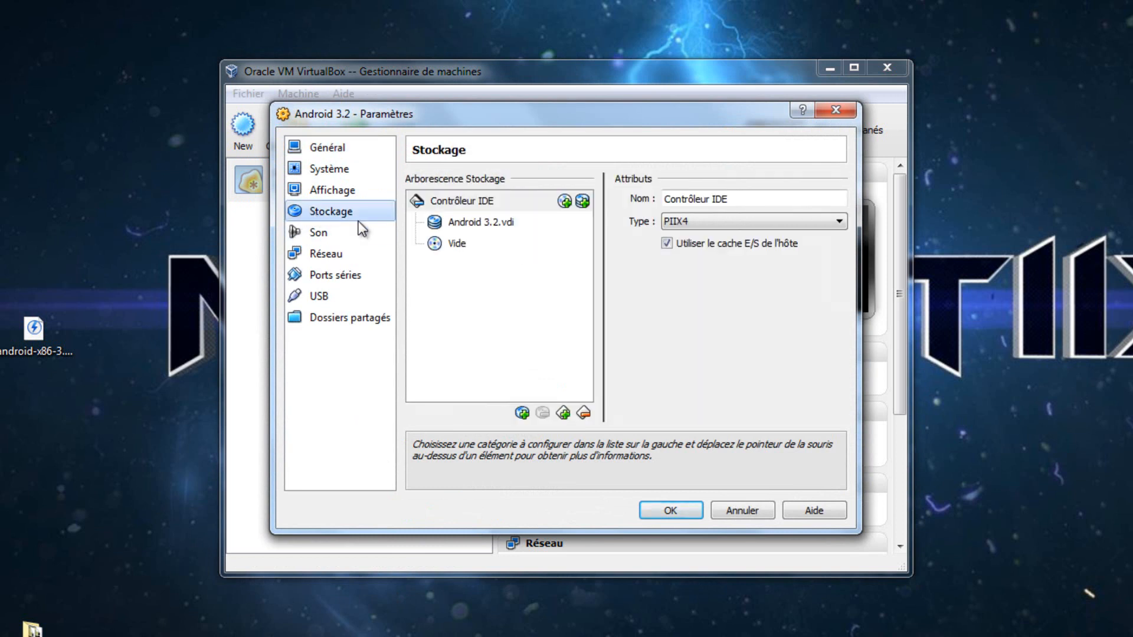
left_click(451, 249)
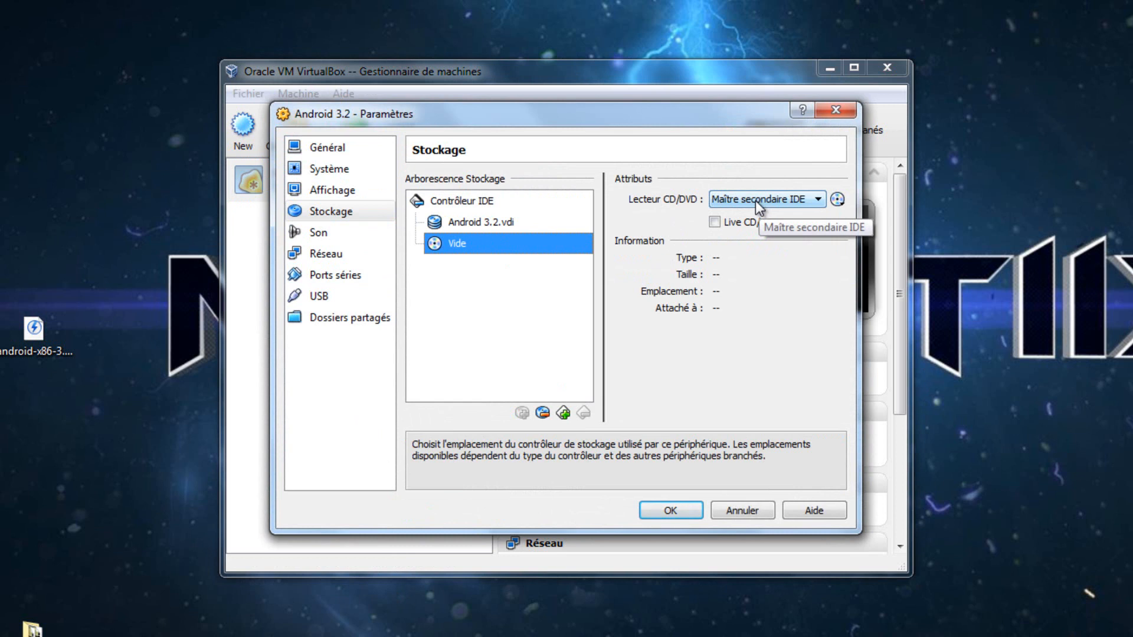
left_click(837, 201)
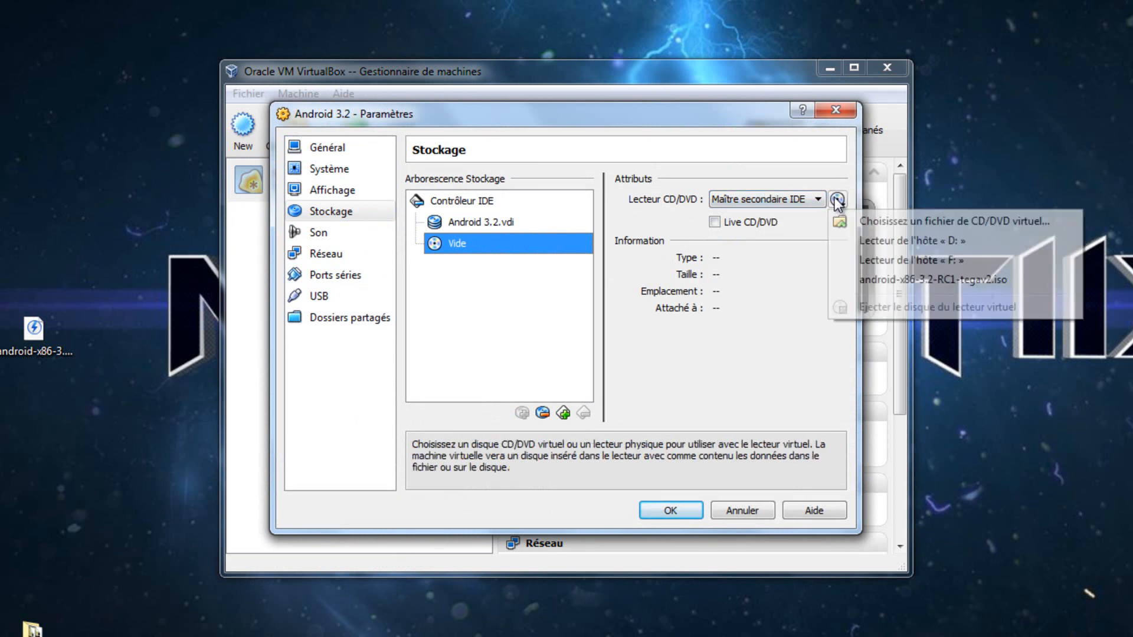
left_click(943, 221)
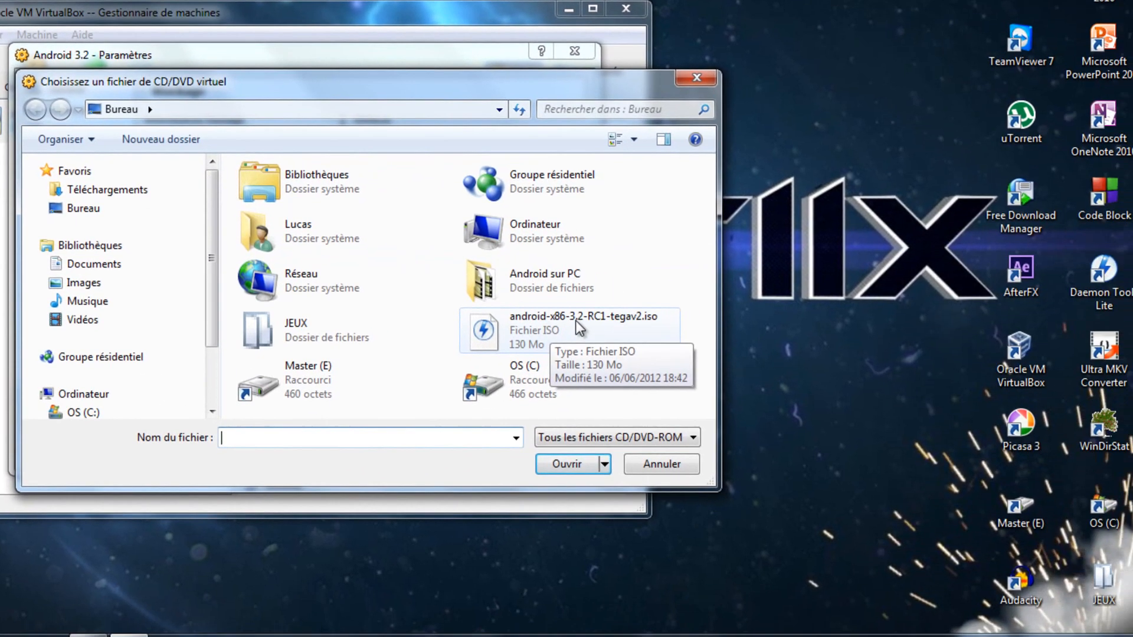
double_click(750, 360)
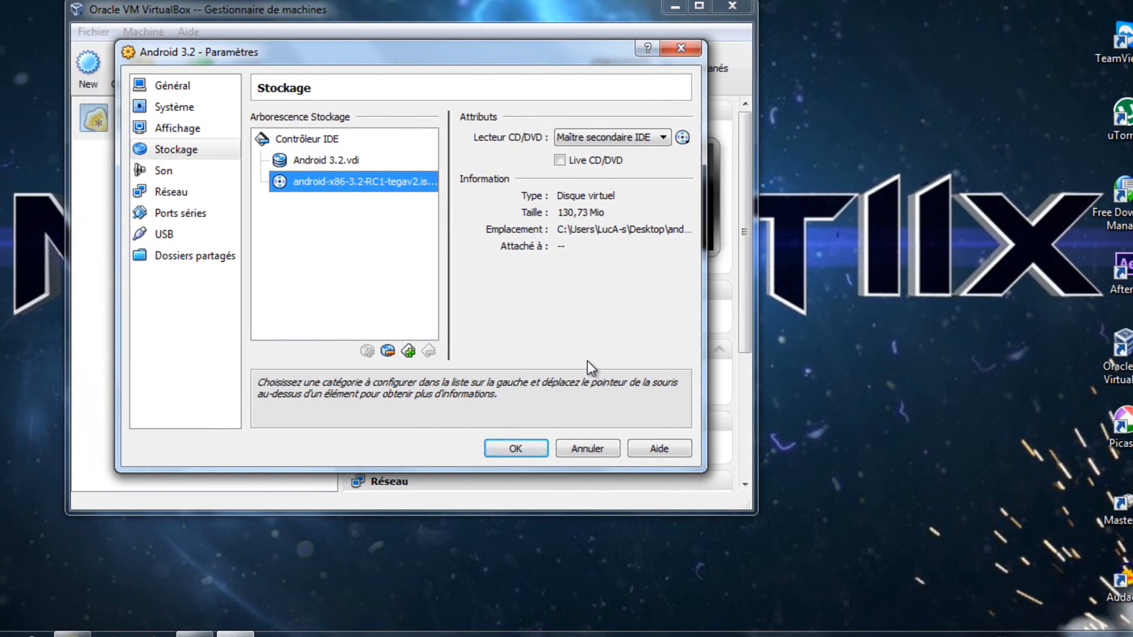
left_click(525, 448)
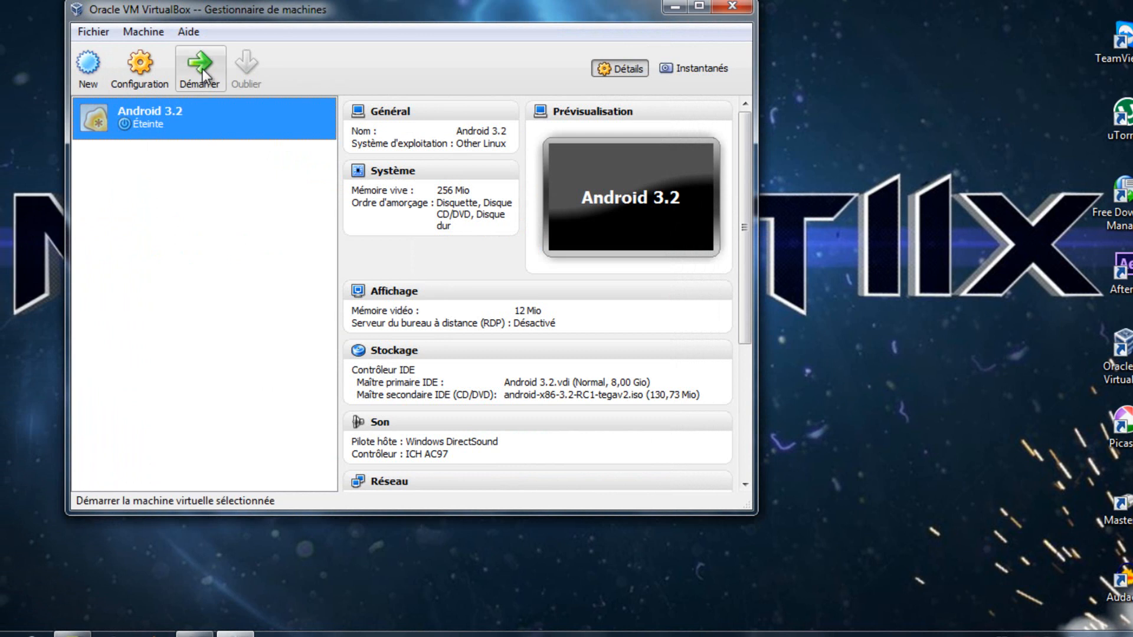
Start the Android 3.2 machine in a maximized window and boot into the installation of Android-x86 to harddisk
left_click(203, 69)
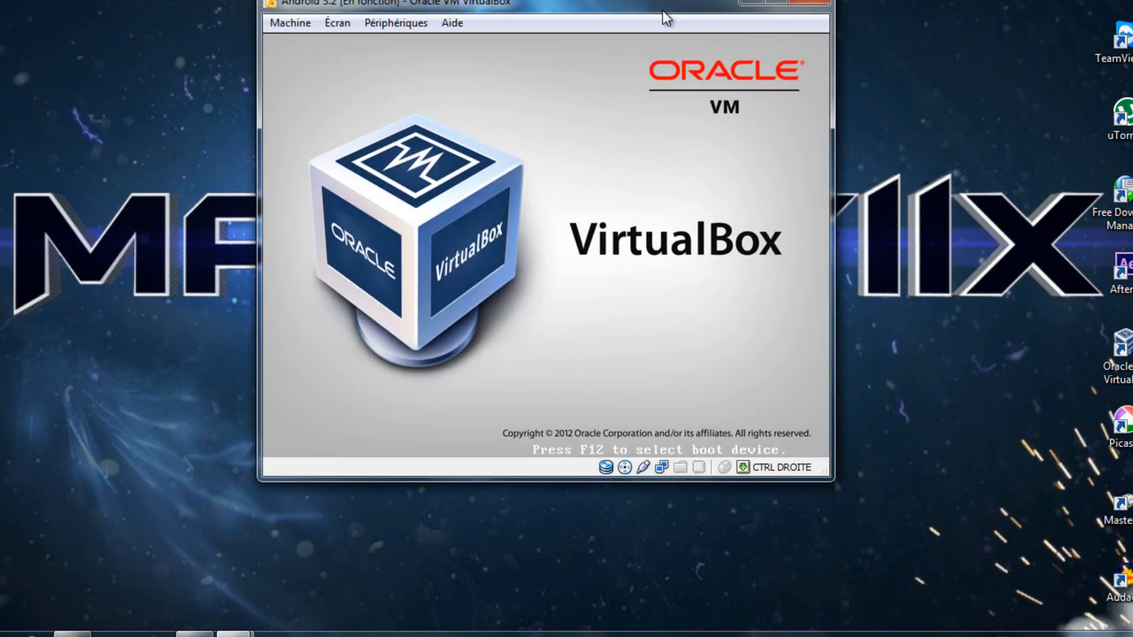
double_click(663, 10)
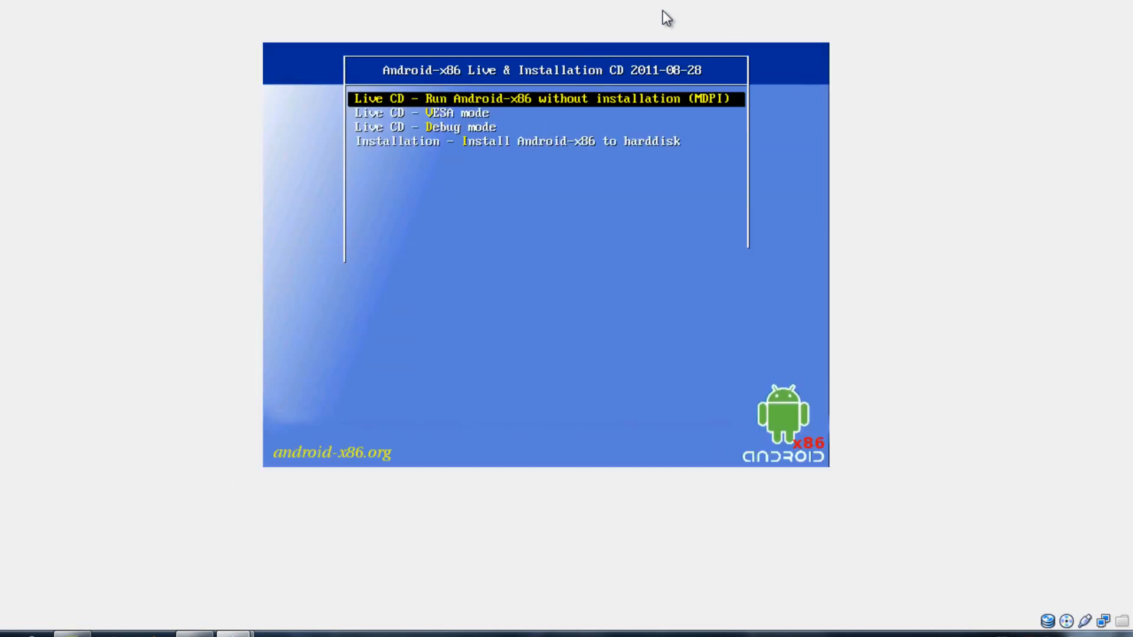
key("Down")
key("Down")
key("Down")
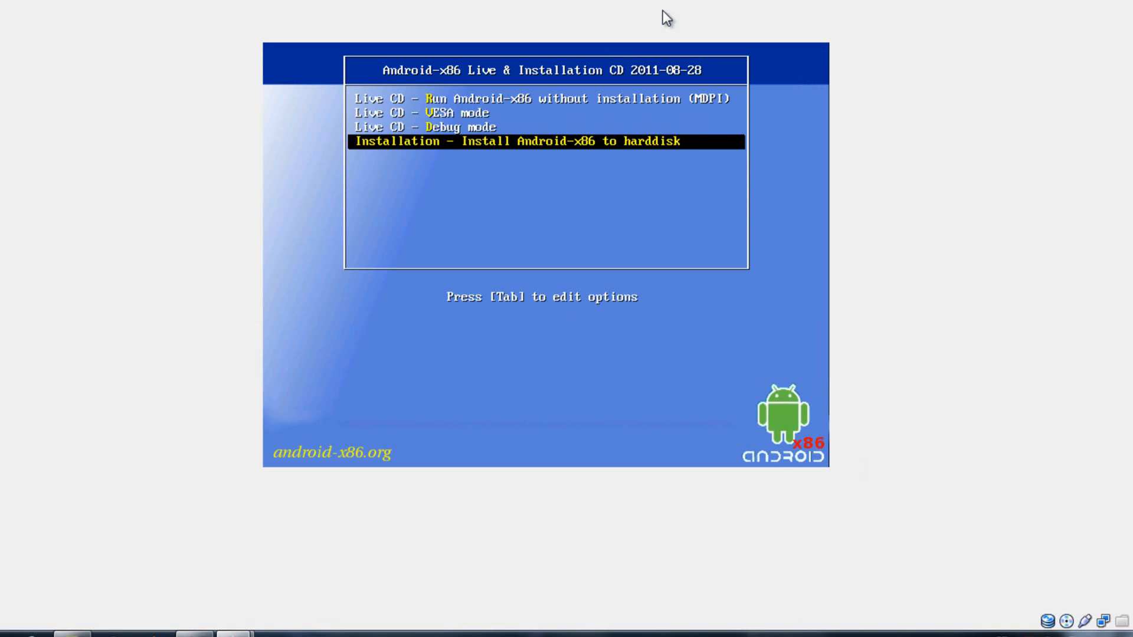
key("Up")
key("Up")
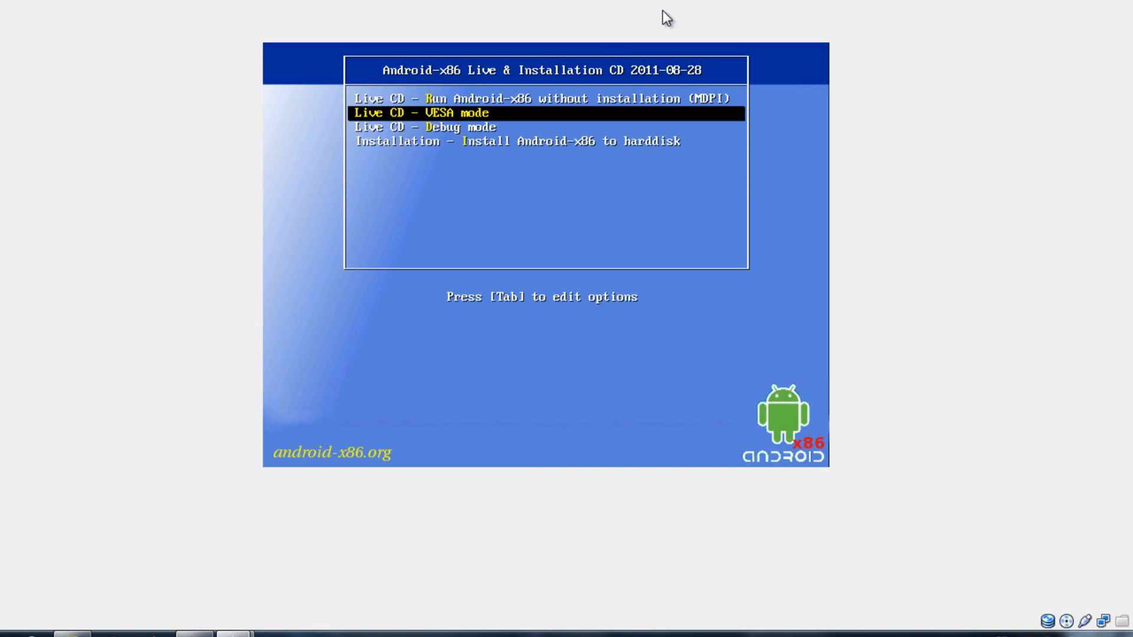
key("Down")
key("Down")
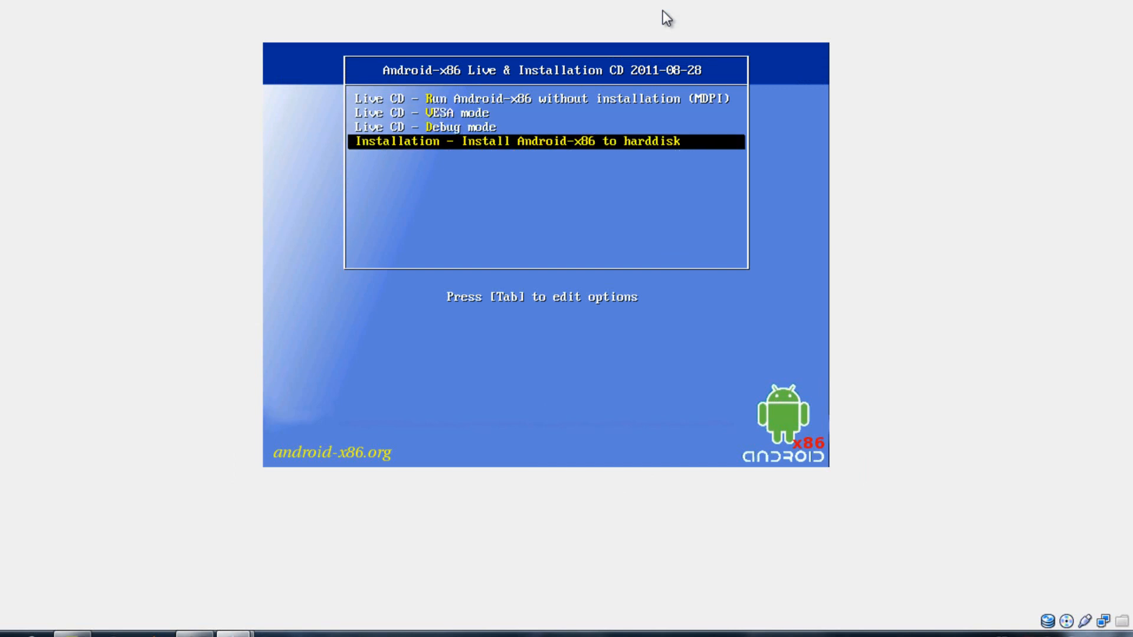
key("Return")
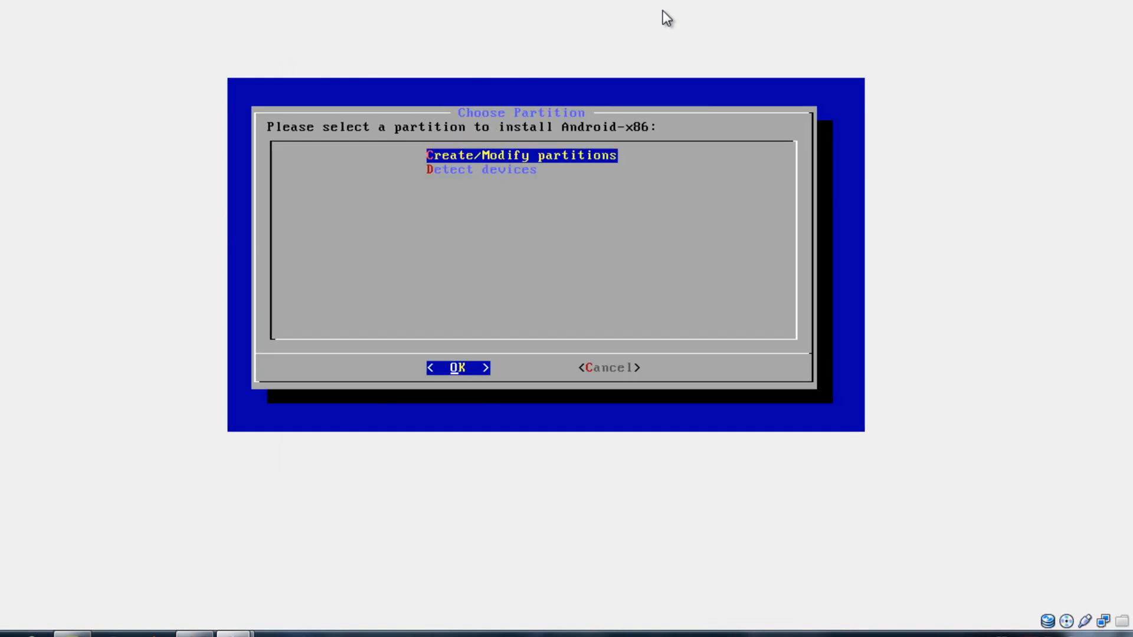
Create a primary partition of 8587.19 MB in the free space of /dev/sda and flag it as bootable
key("Return")
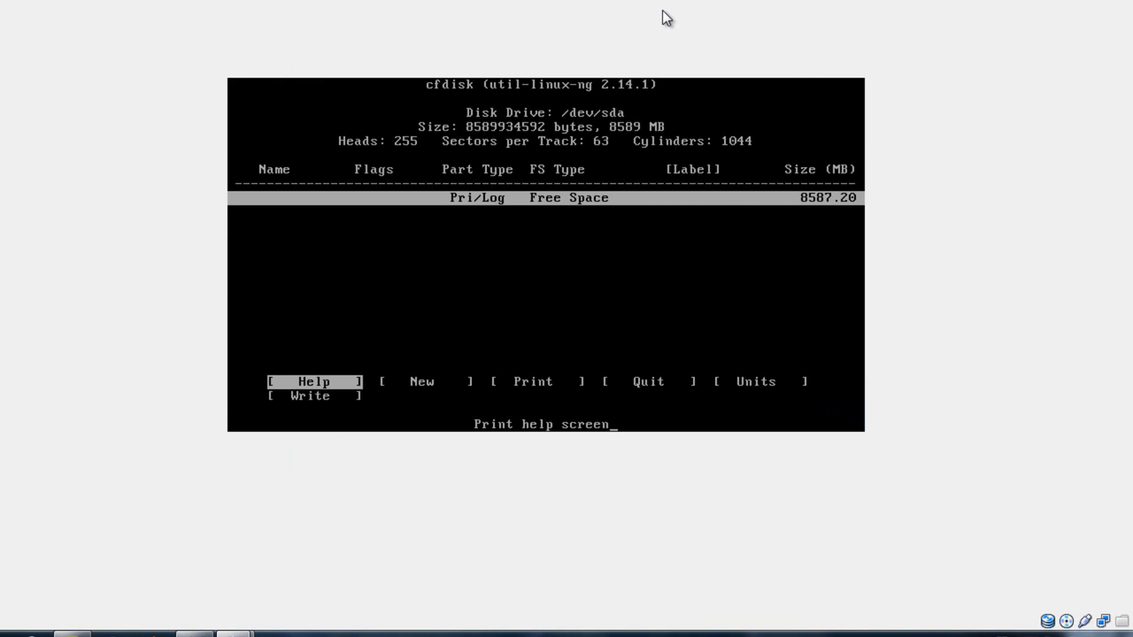
key("Right")
key("Return")
key("Return")
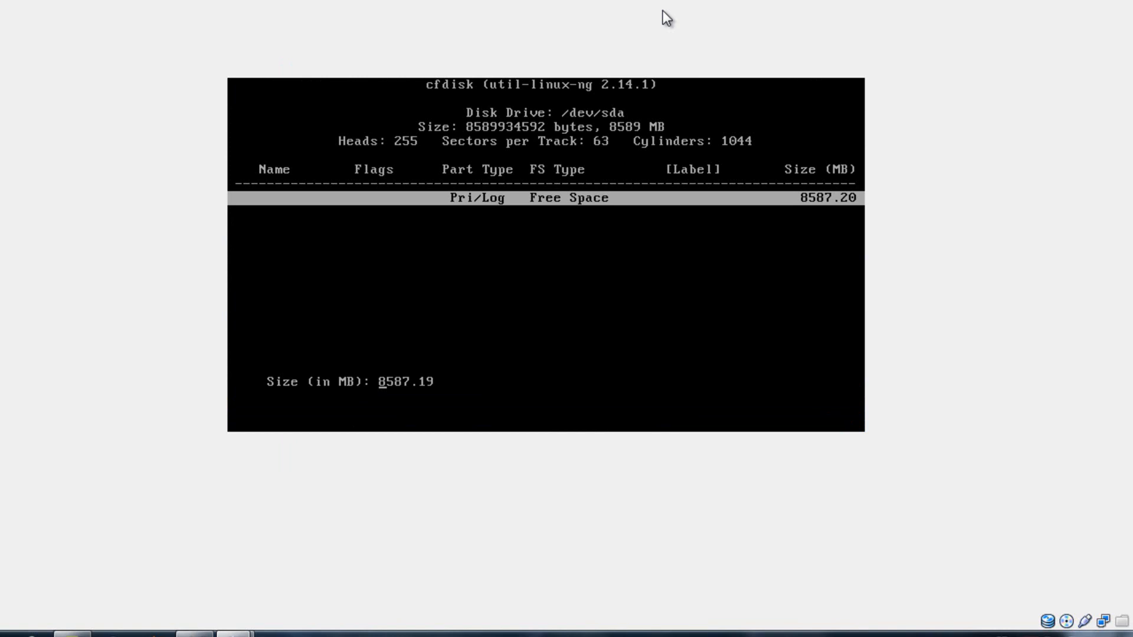
key("Return")
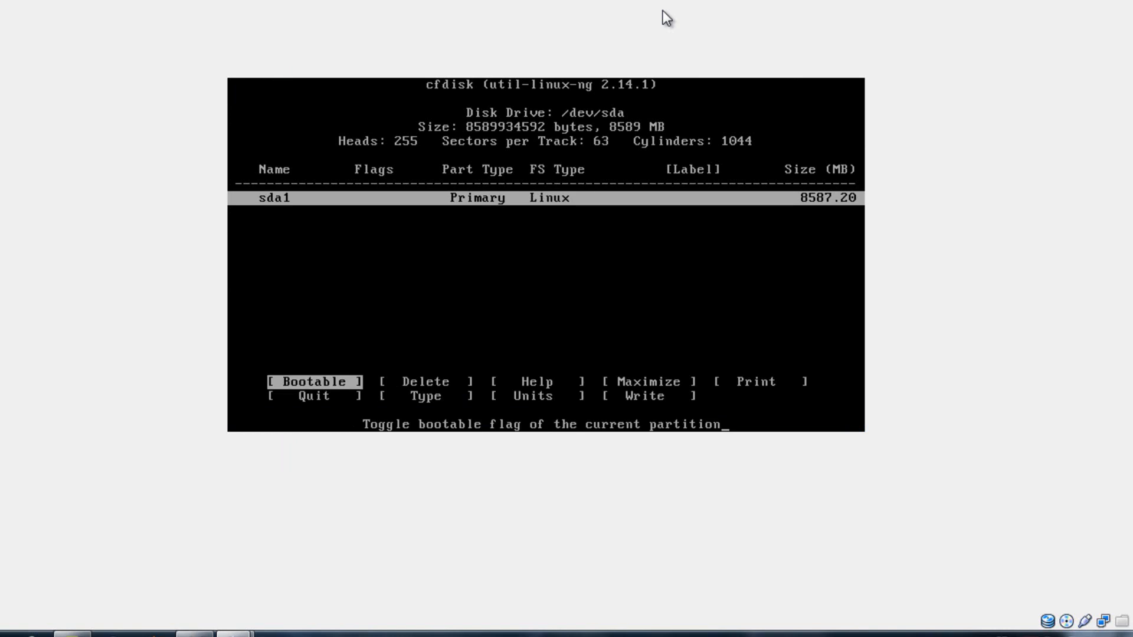
key("Return")
Write the partition table to the disk, confirming with yes
key("Right")
key("Right")
key("Right")
key("Right")
key("Right")
key("Right")
key("Right")
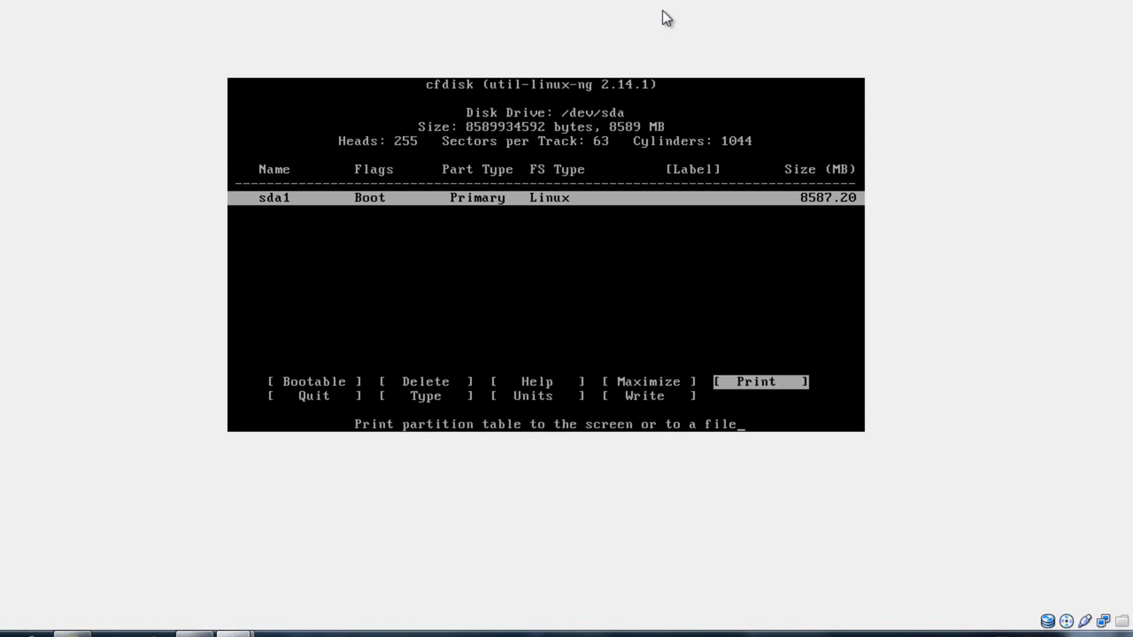
key("Right")
key("Return")
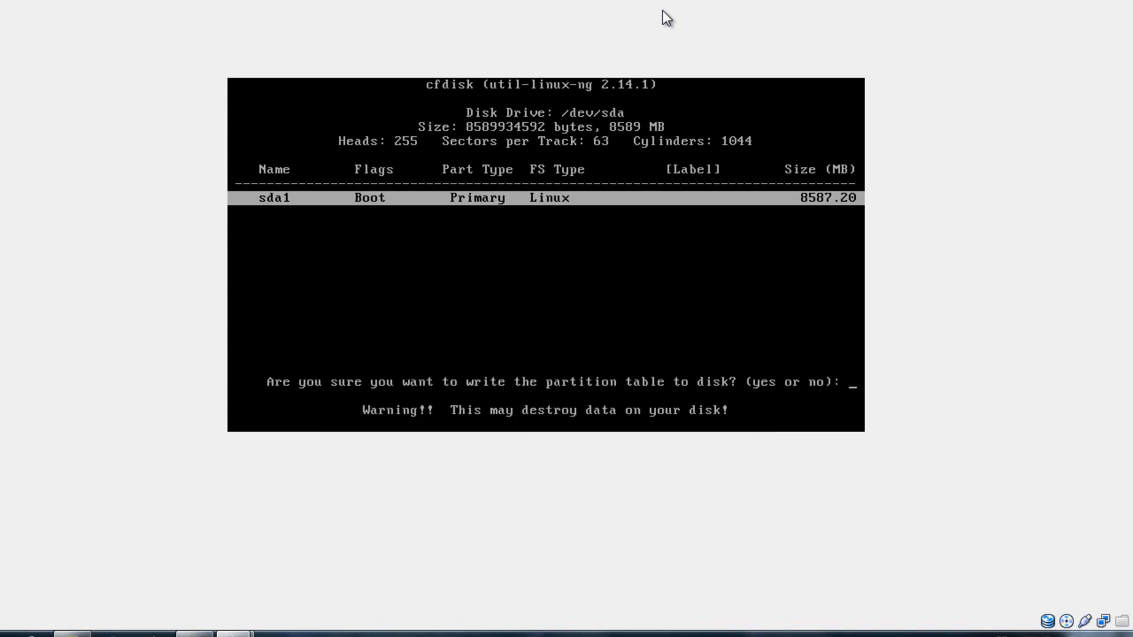
type("yes")
key("Return")
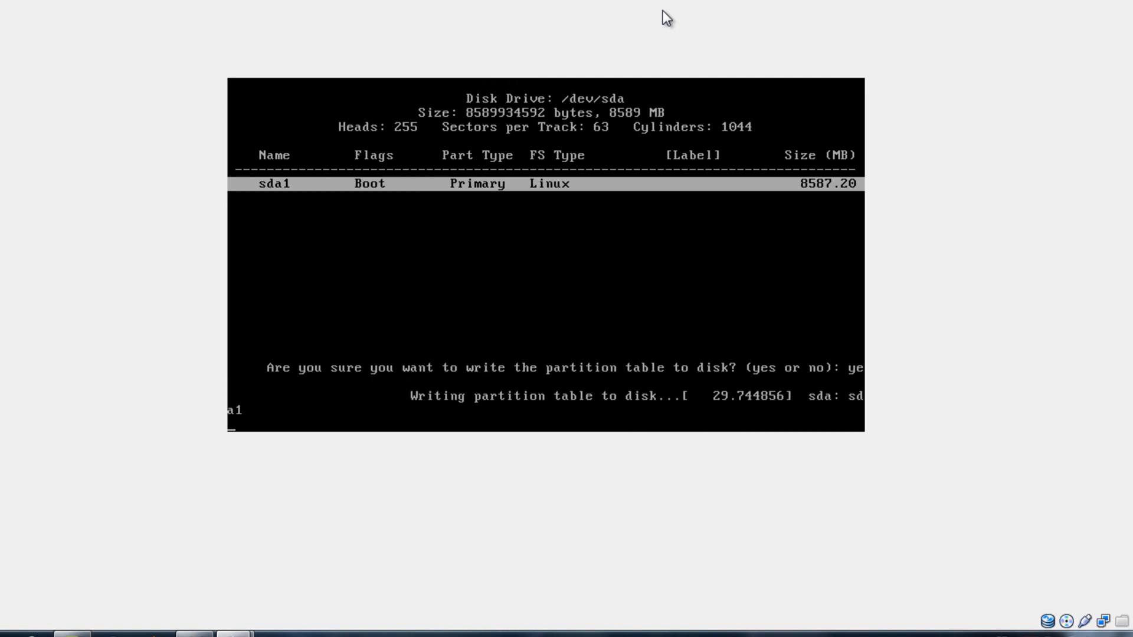
Quit the cfdisk partition editor and return to the installer's partition choice
key("Down")
key("Left")
key("Left")
key("Left")
key("Left")
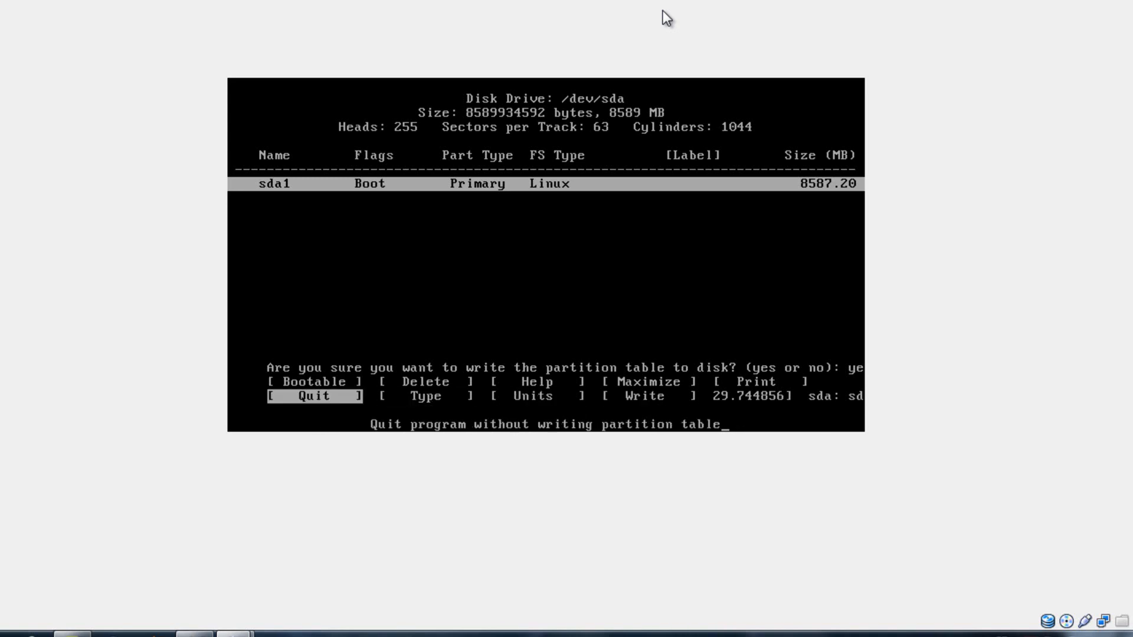
key("Return")
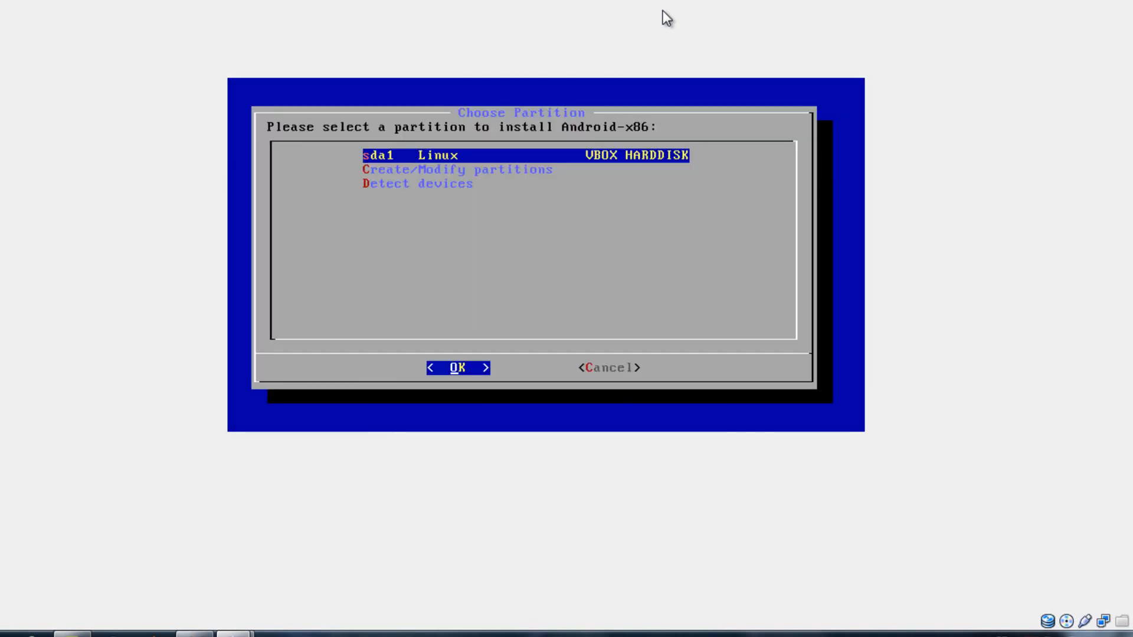
Choose sda1 as the partition for Android-x86 and format it as ext3
key("Return")
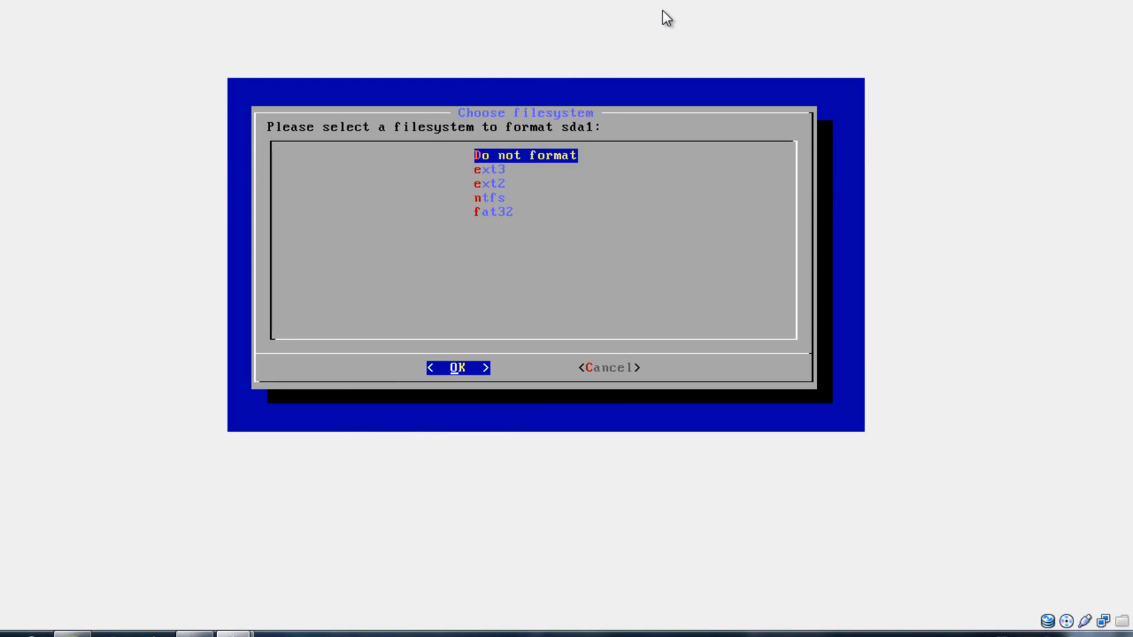
key("Down")
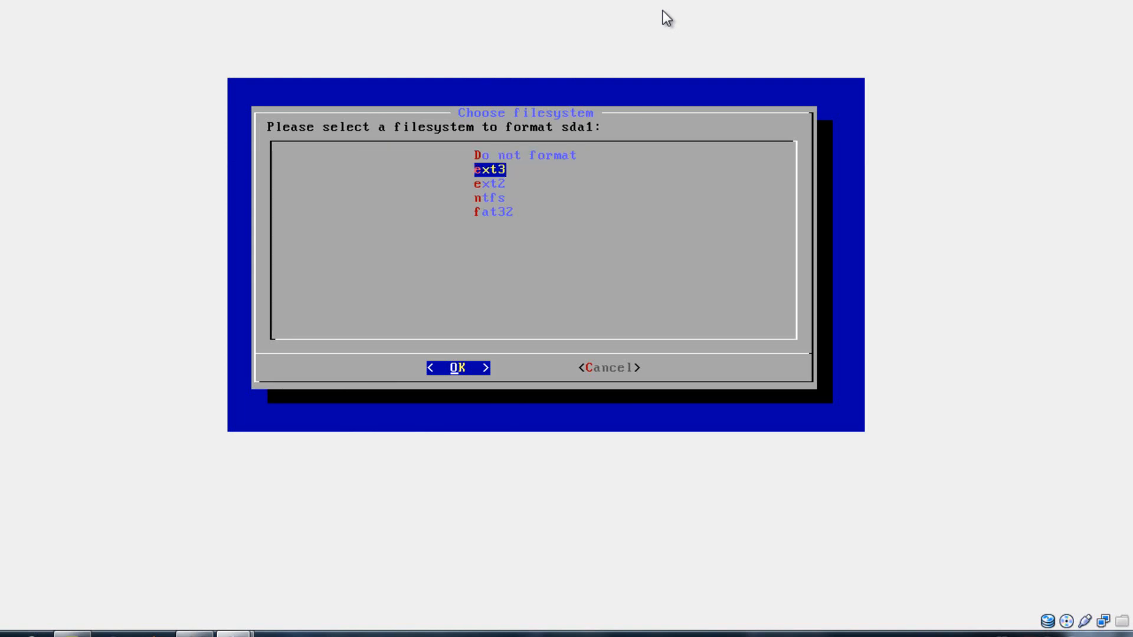
key("Return")
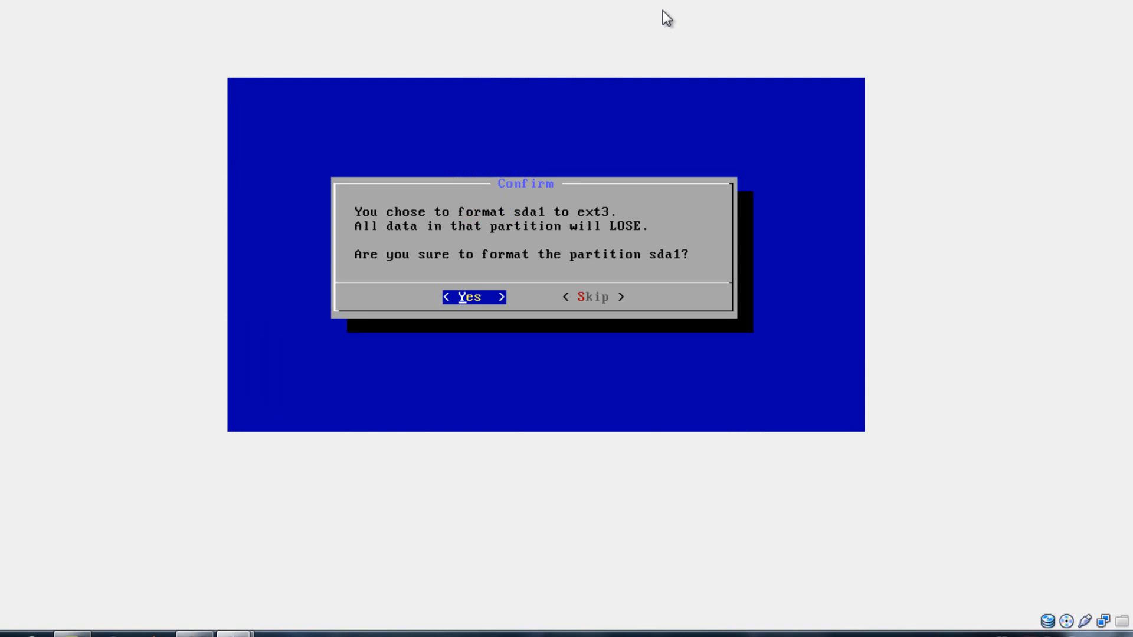
key("Return")
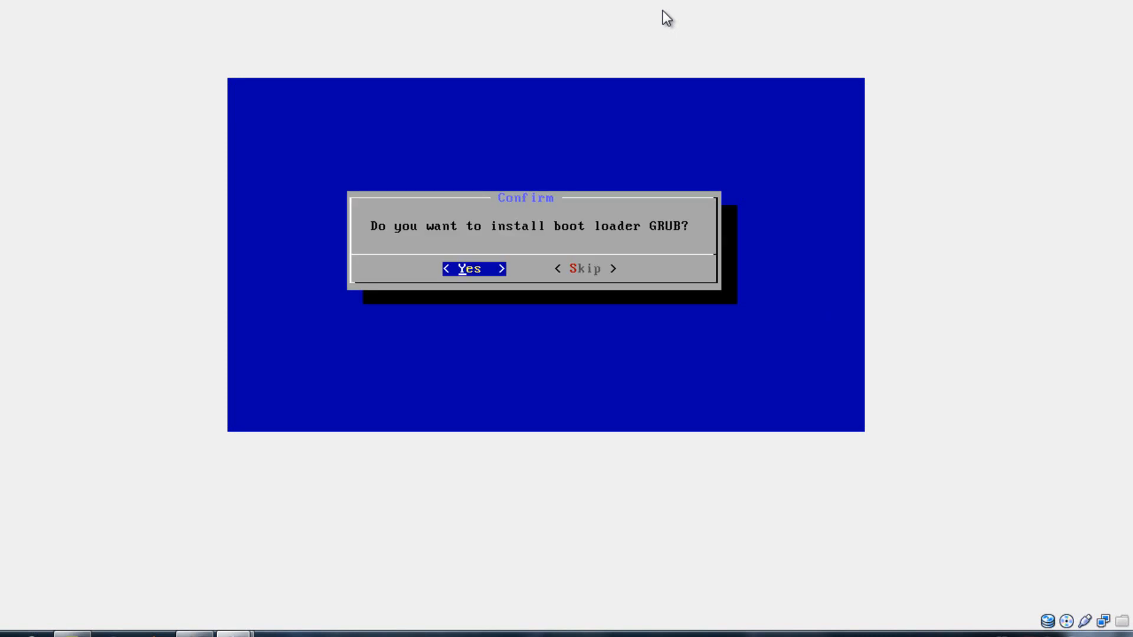
Install the GRUB boot loader without making /system read-write, and accept the Windows 7 basic colour scheme
key("Return")
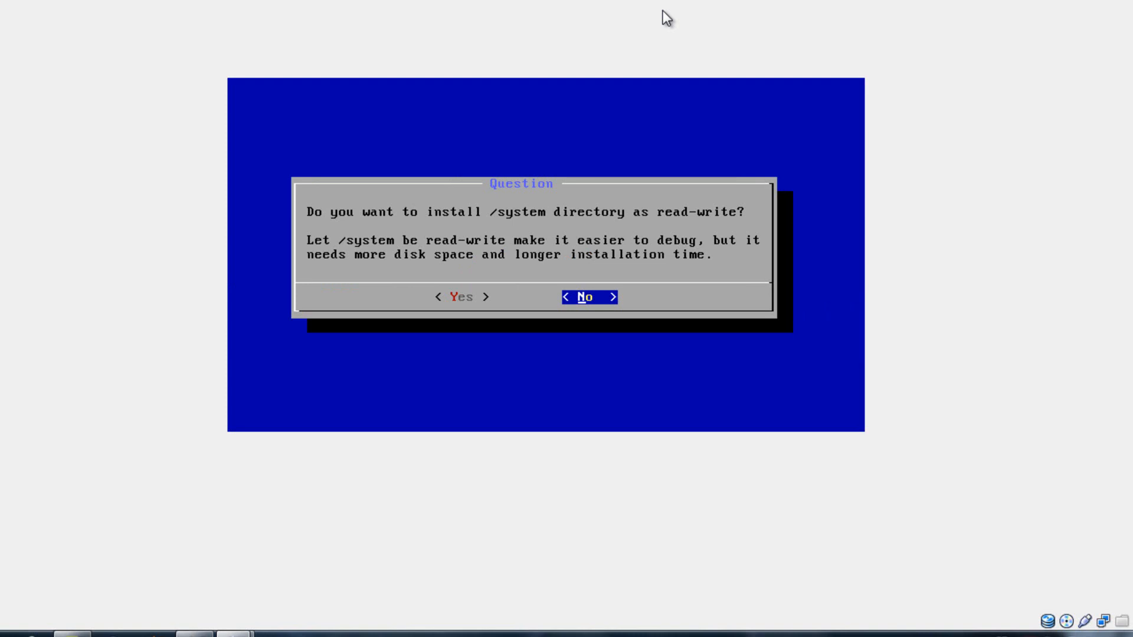
key("Return")
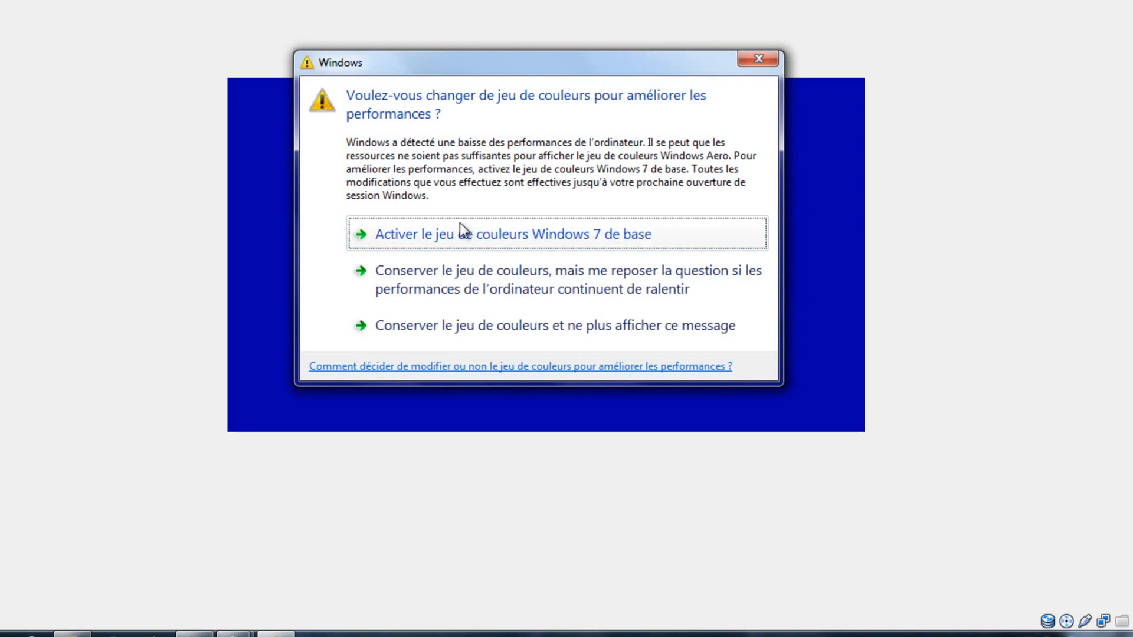
left_click(533, 236)
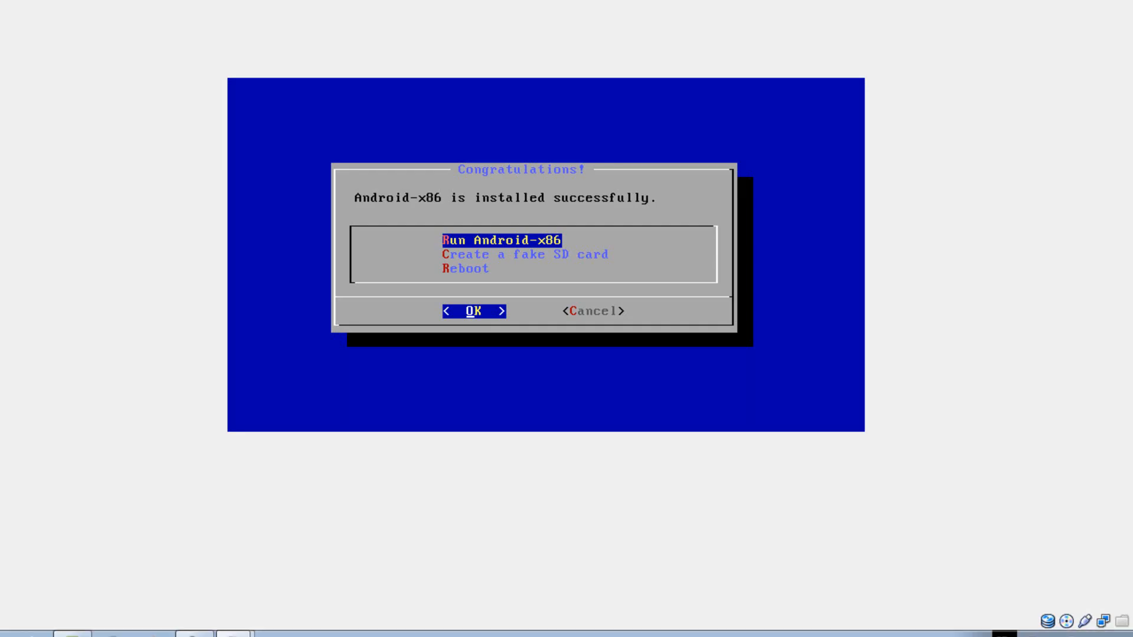
Run the installed Android-x86 and force close the crashed Exchange Services application
key("Down")
key("Up")
key("Return")
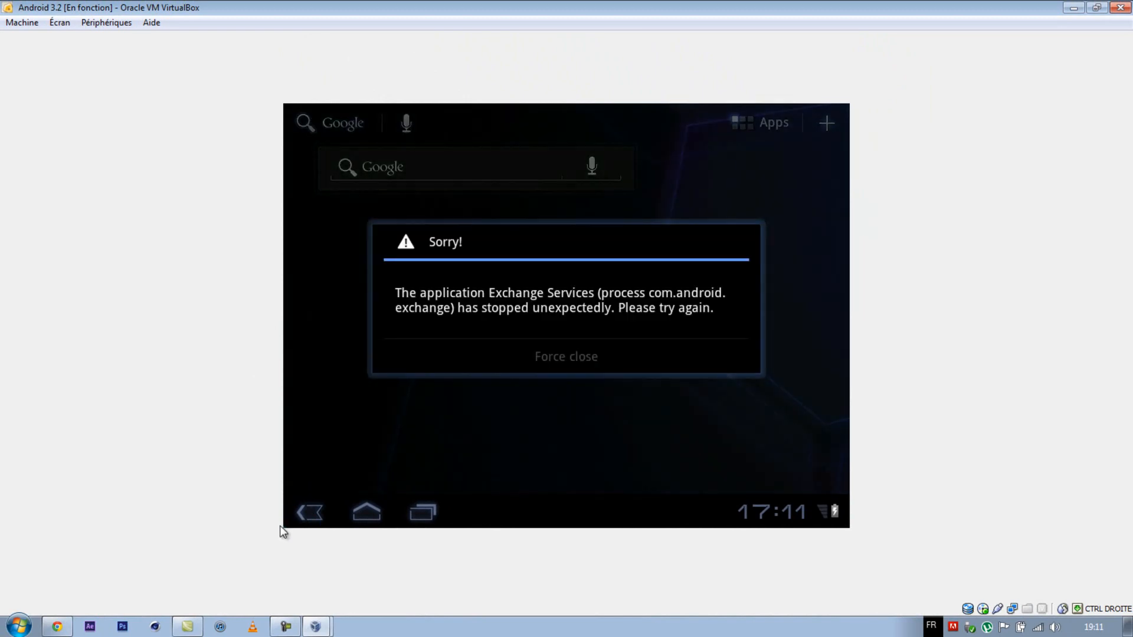
key("Return")
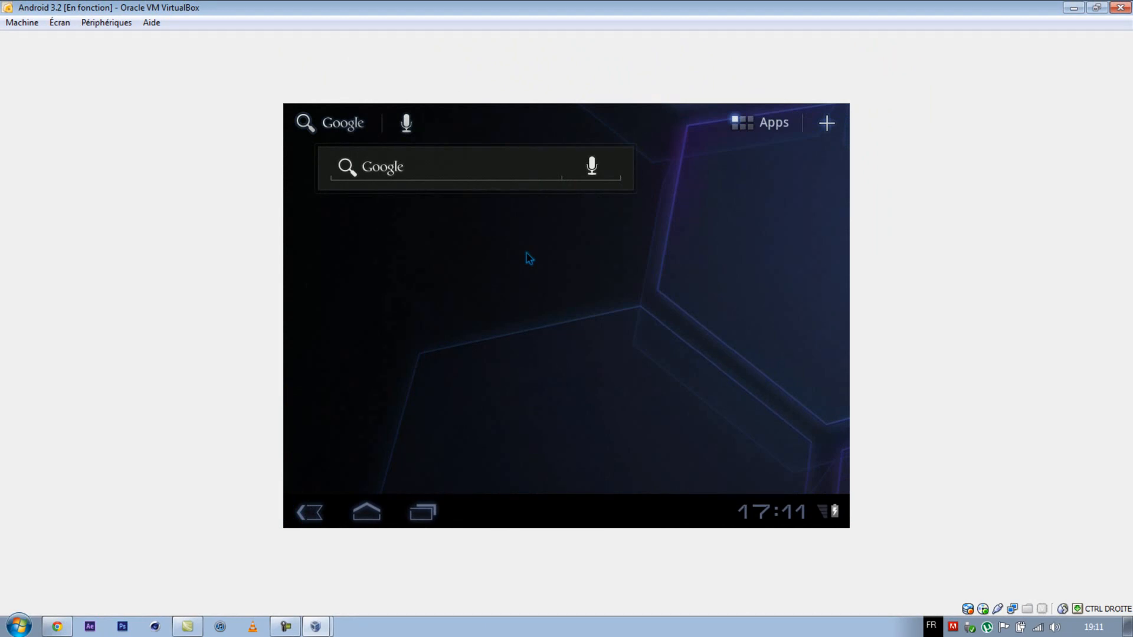
Open the full Android system settings from the quick settings beside the clock
left_click(798, 517)
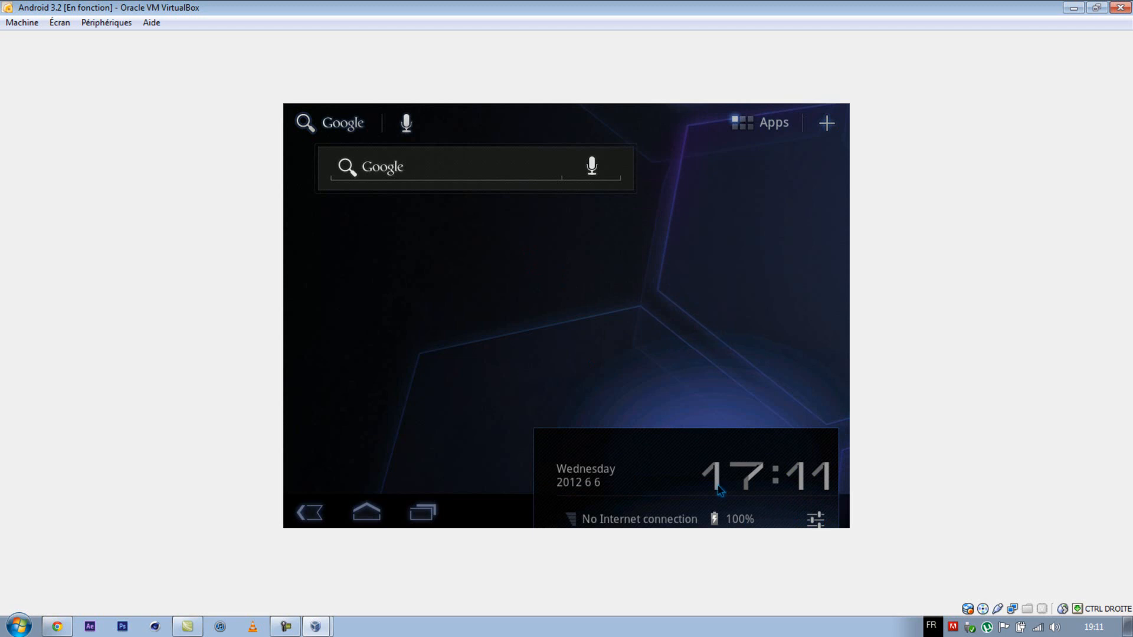
left_click(666, 432)
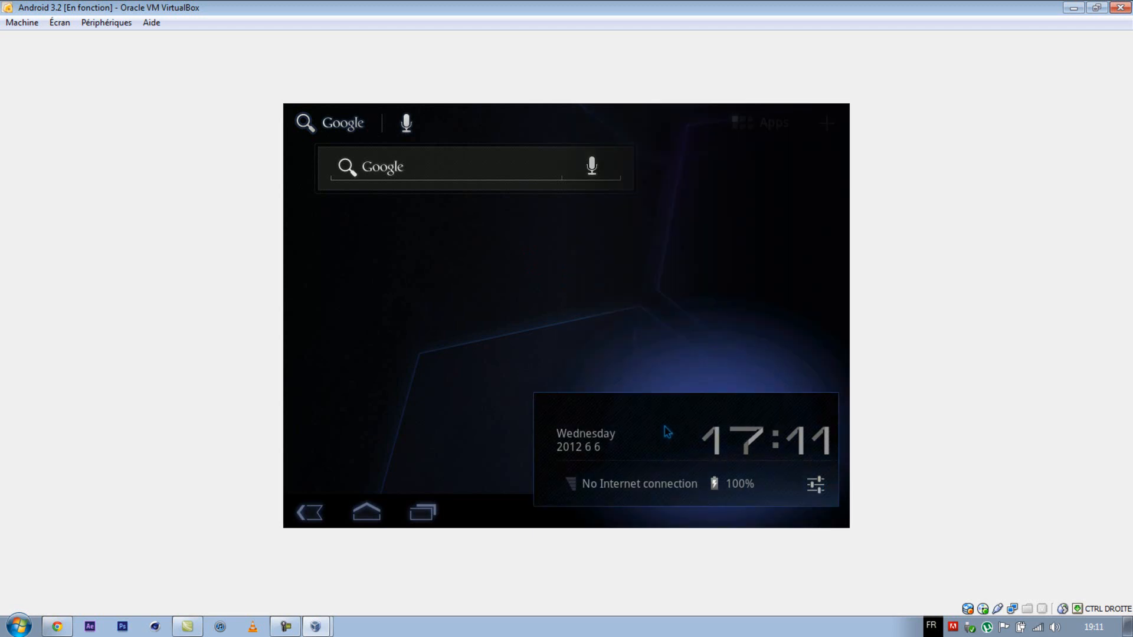
left_click(596, 359)
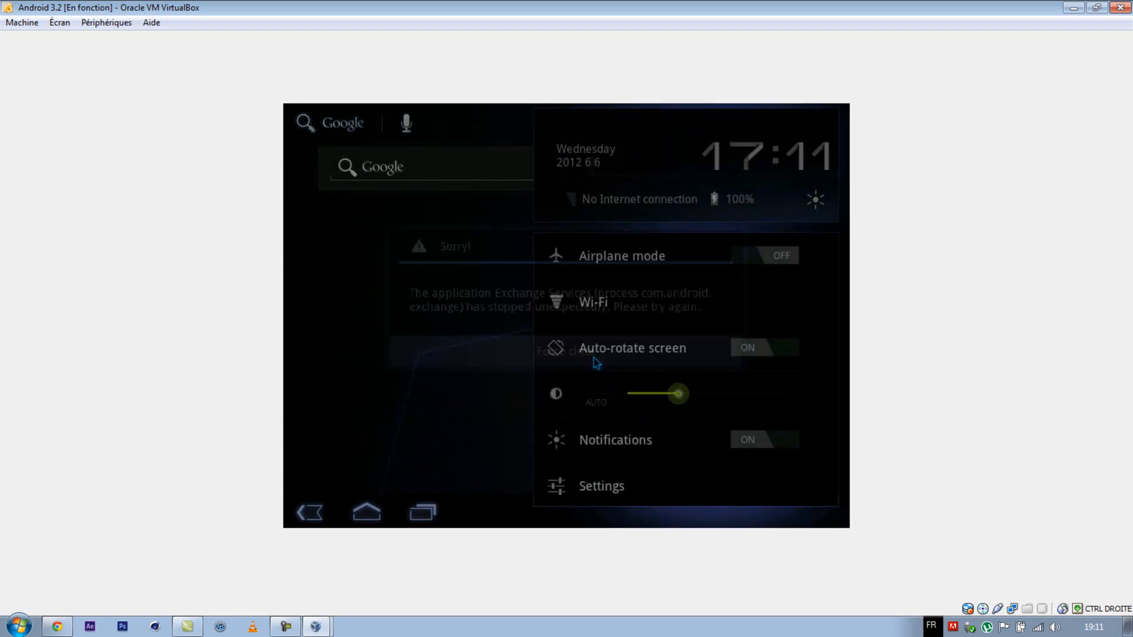
left_click(609, 486)
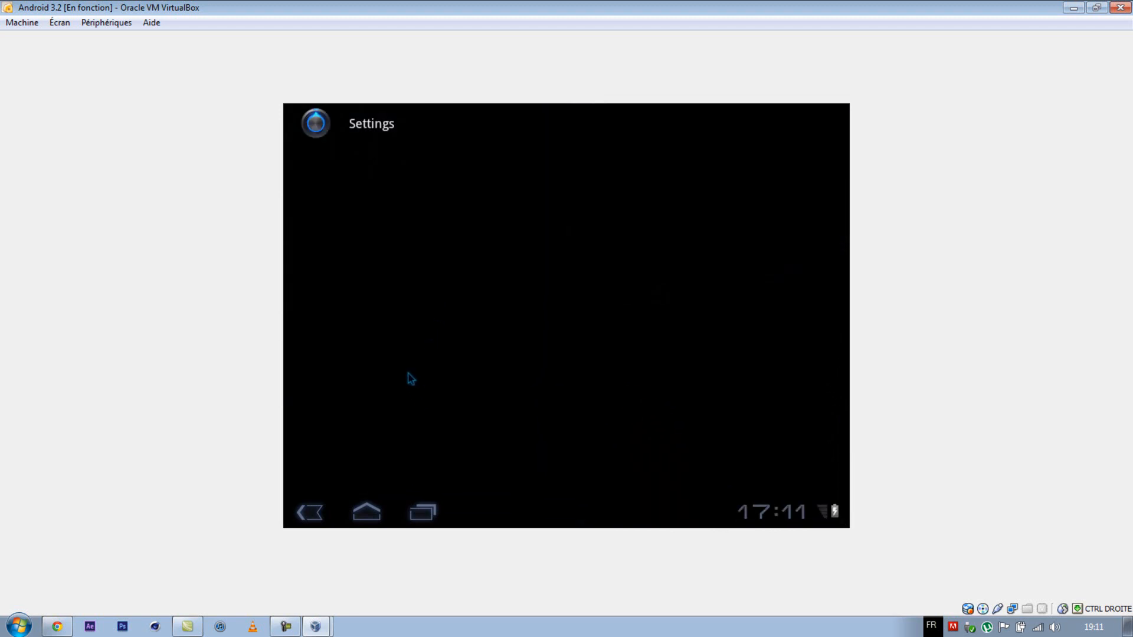
Change the Android system language to Français (France) in the language and input settings
scroll(402, 406, "down", 3)
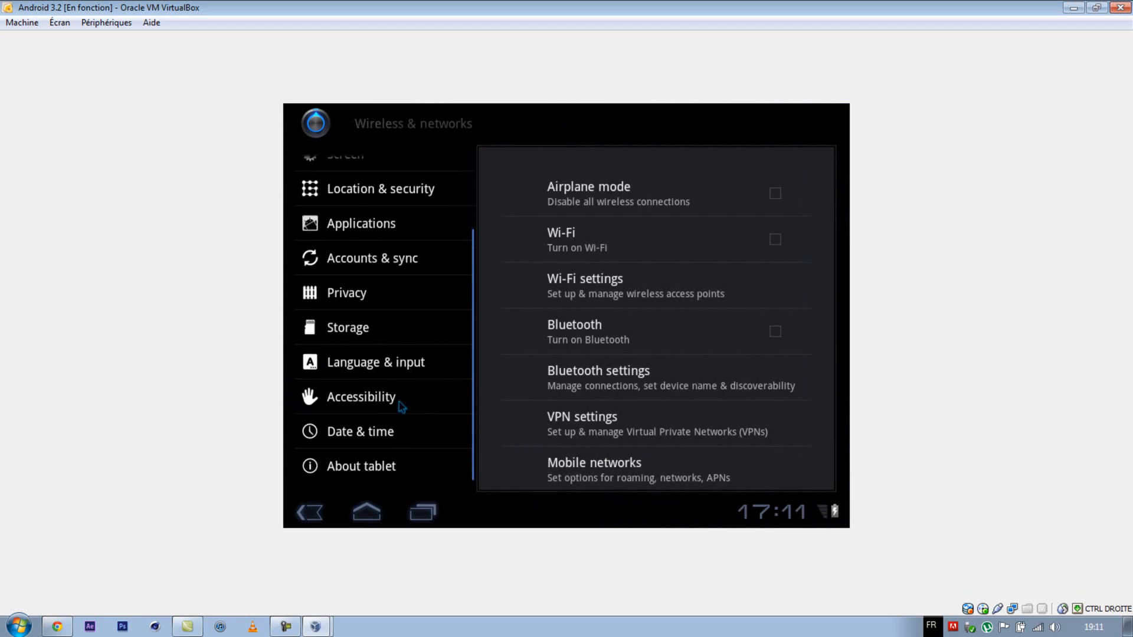
left_click(369, 363)
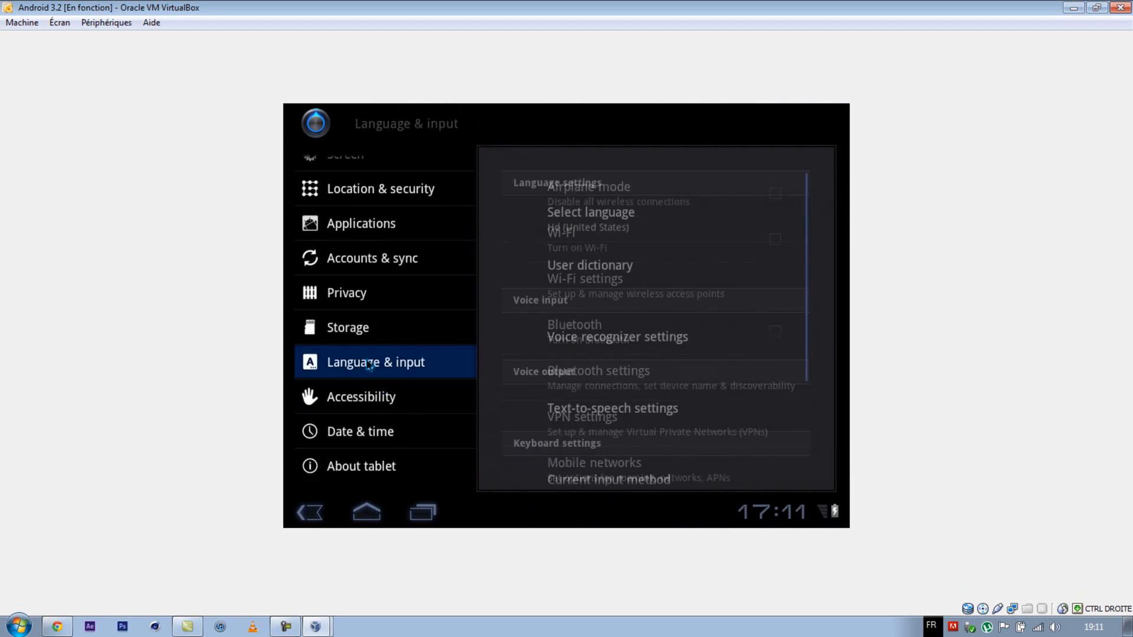
left_click(600, 220)
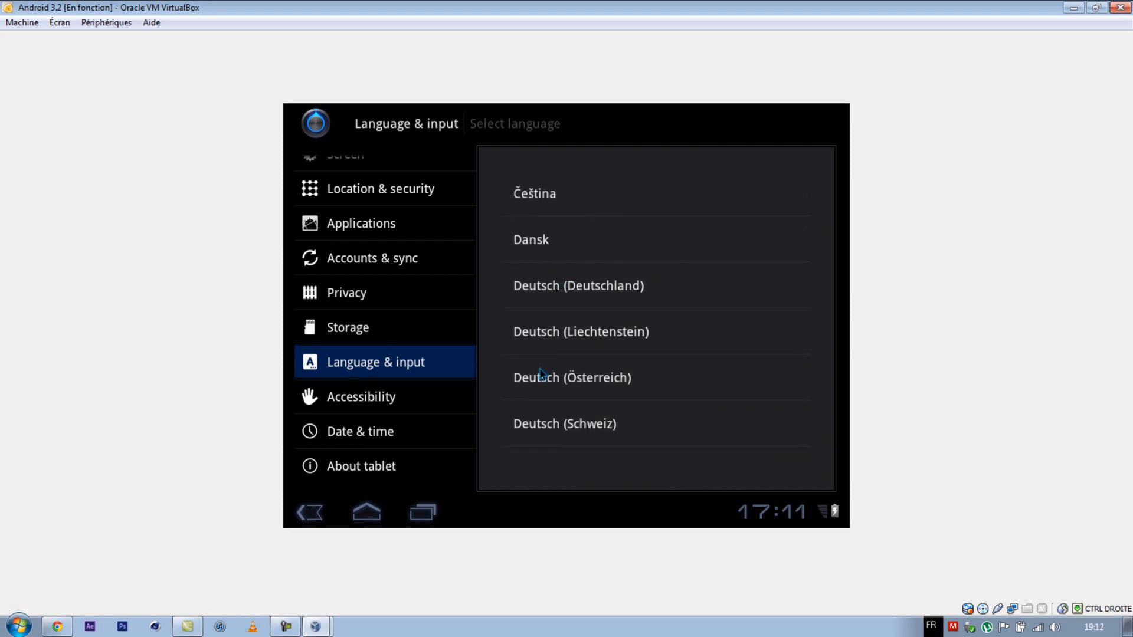
scroll(543, 375, "down", 5)
scroll(541, 384, "down", 2)
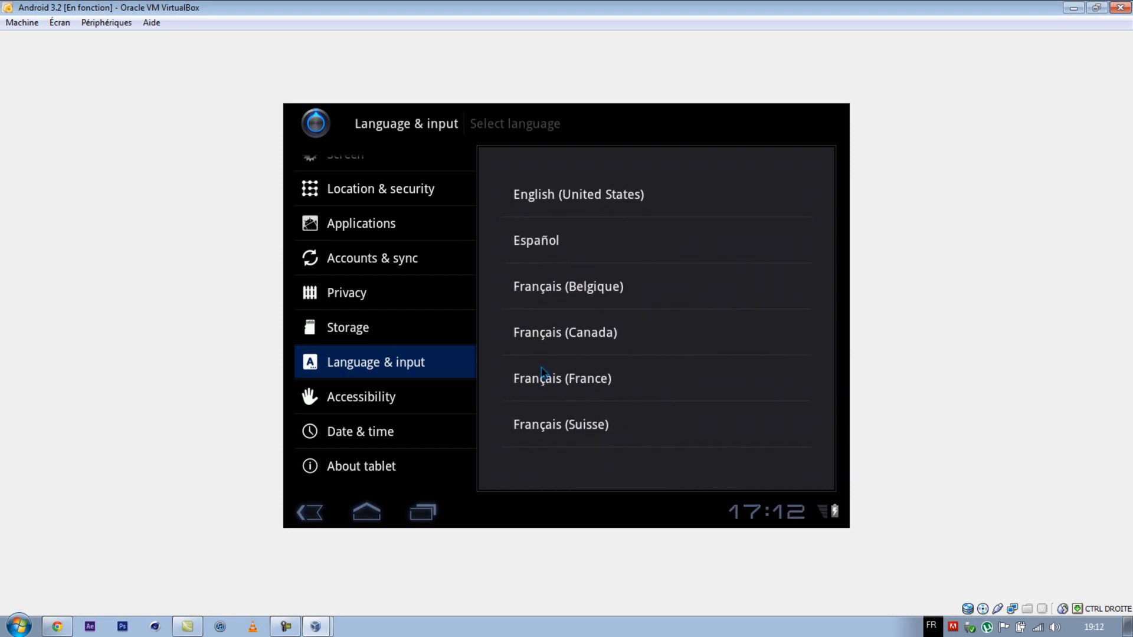
left_click(539, 379)
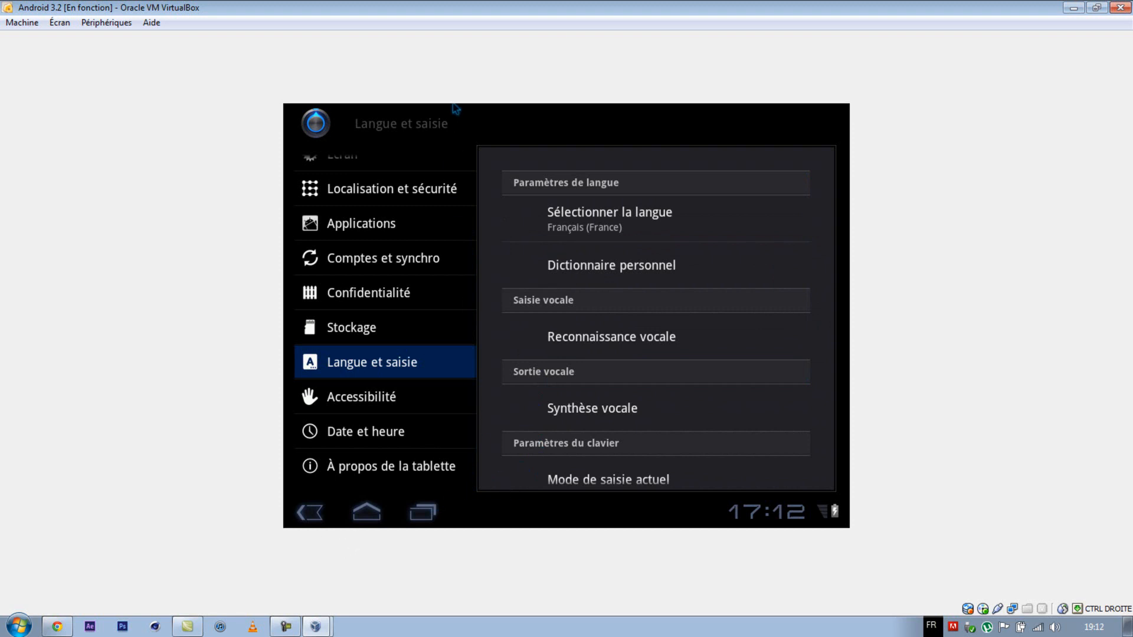
Return to the Android home screen, swipe across its pages and display the recent applications
key("Control_R")
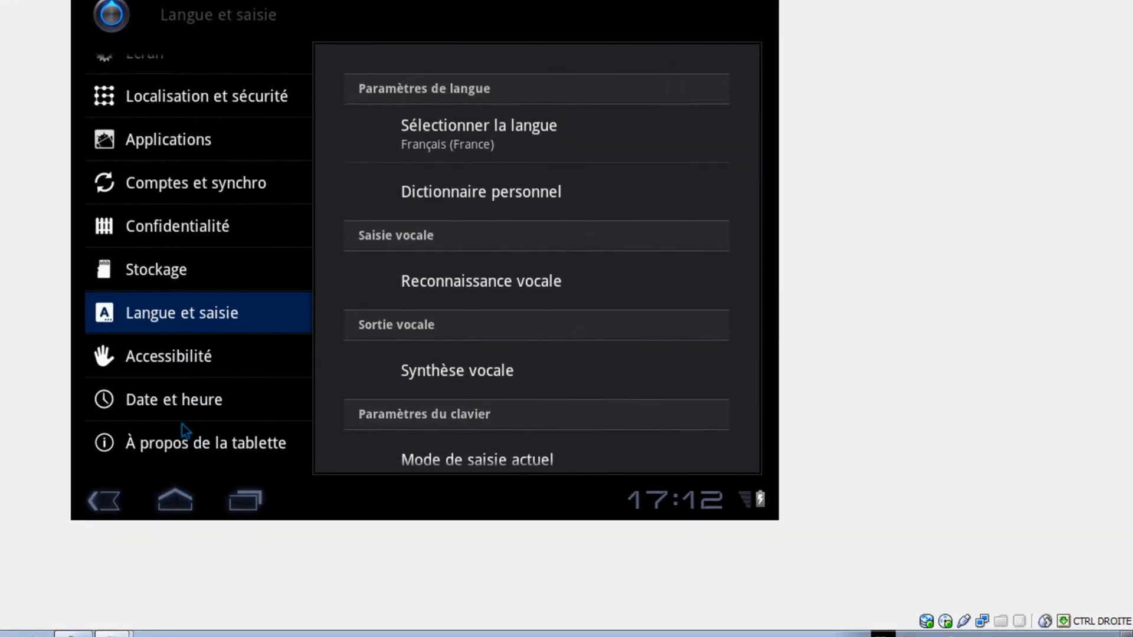
left_click(183, 506)
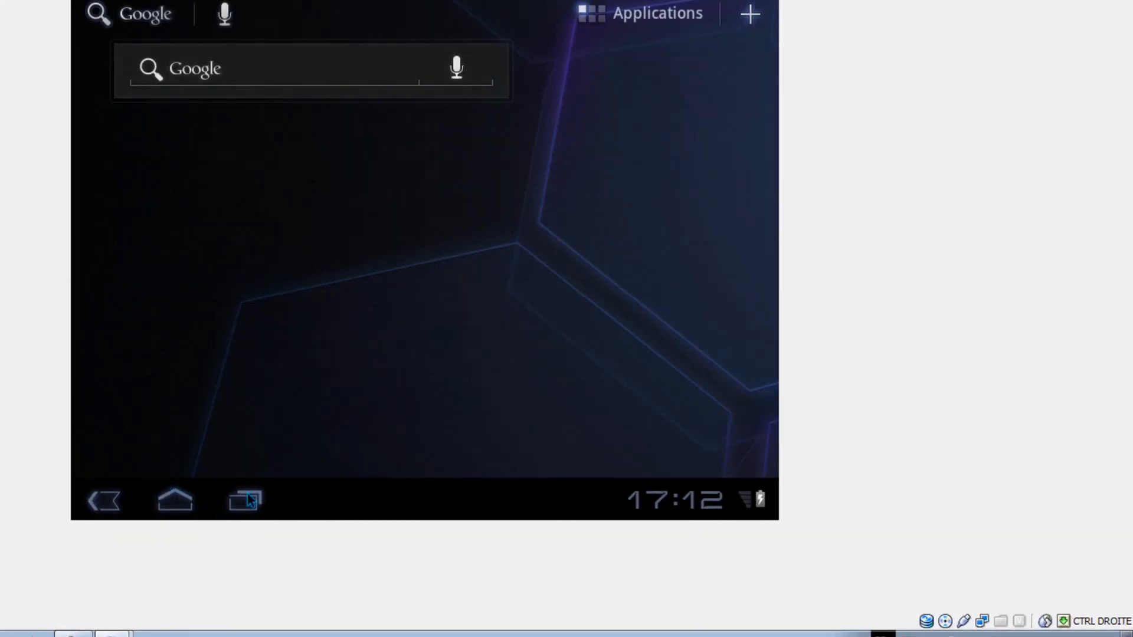
left_click_drag(513, 265, 379, 267)
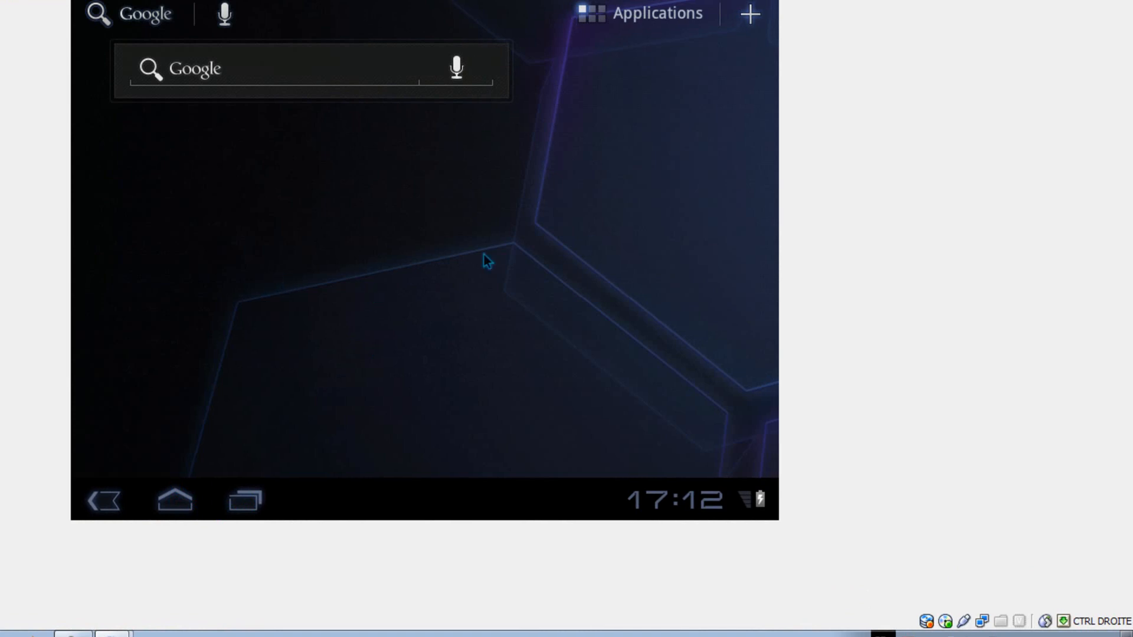
left_click_drag(600, 259, 697, 289)
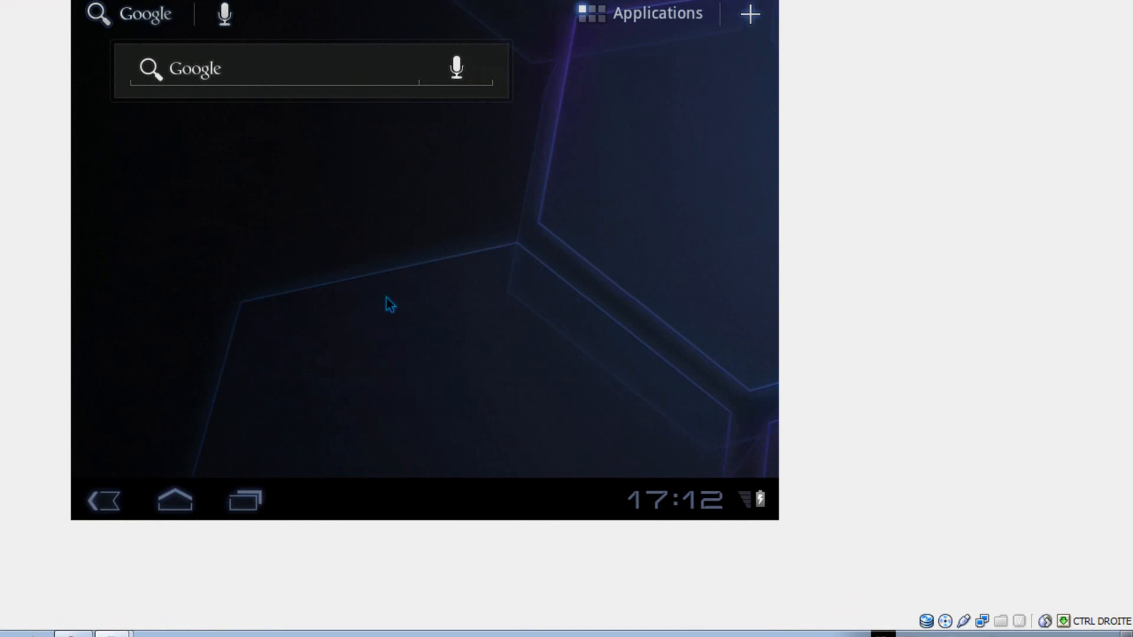
left_click(244, 502)
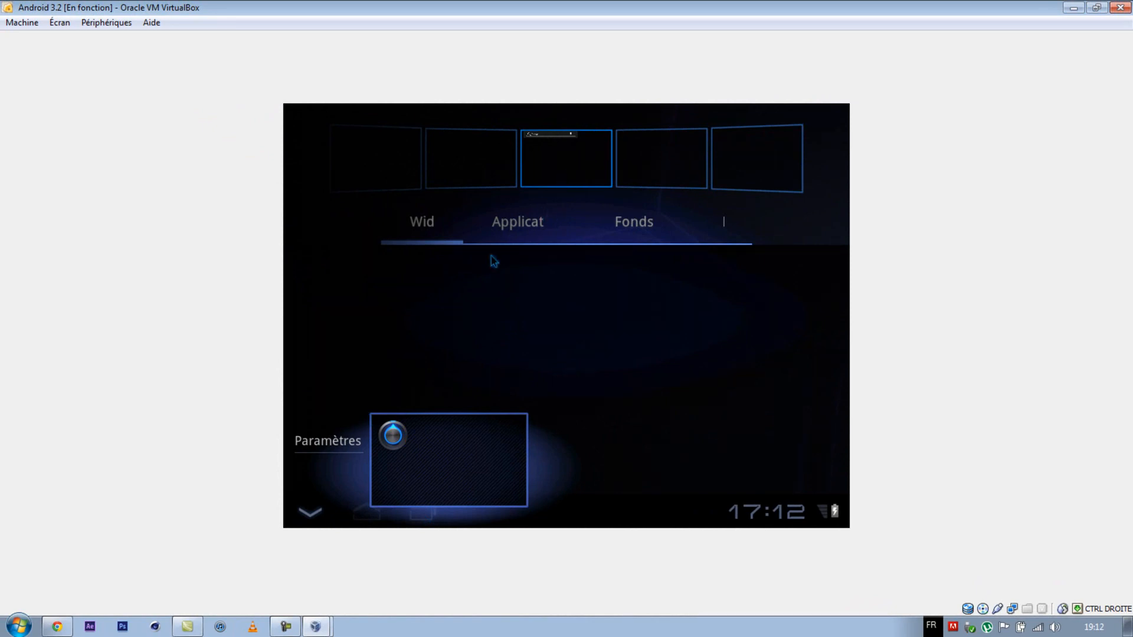
Browse the application shortcut and wallpaper categories in the home screen customization view, and open the animated wallpapers (Fonds d'écran animés)
left_click(515, 229)
left_click(522, 227)
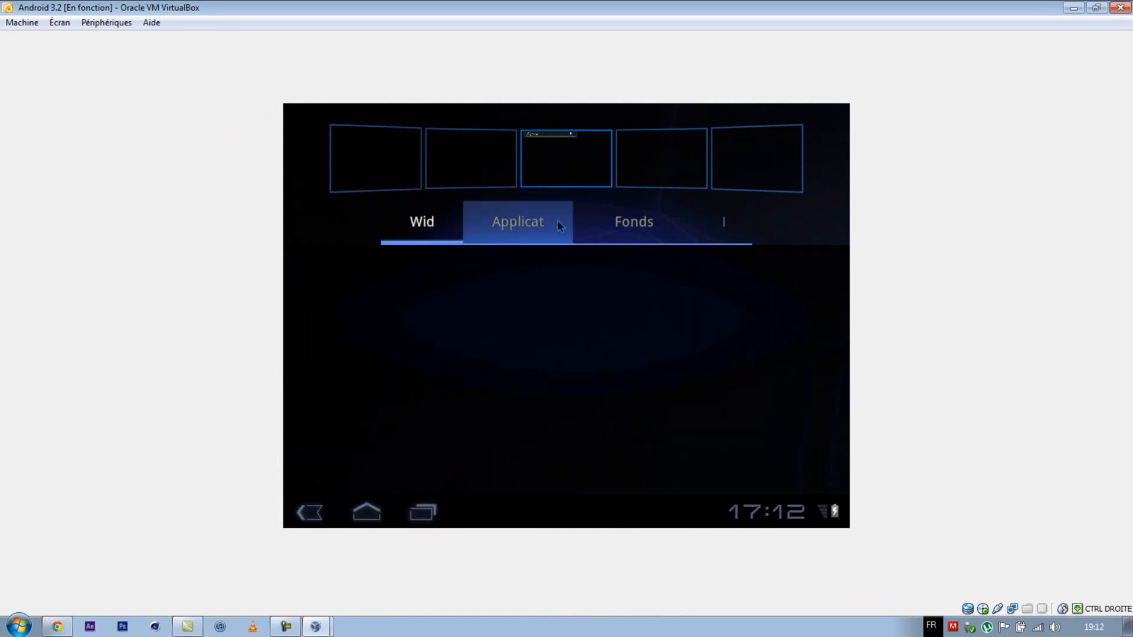
left_click(647, 230)
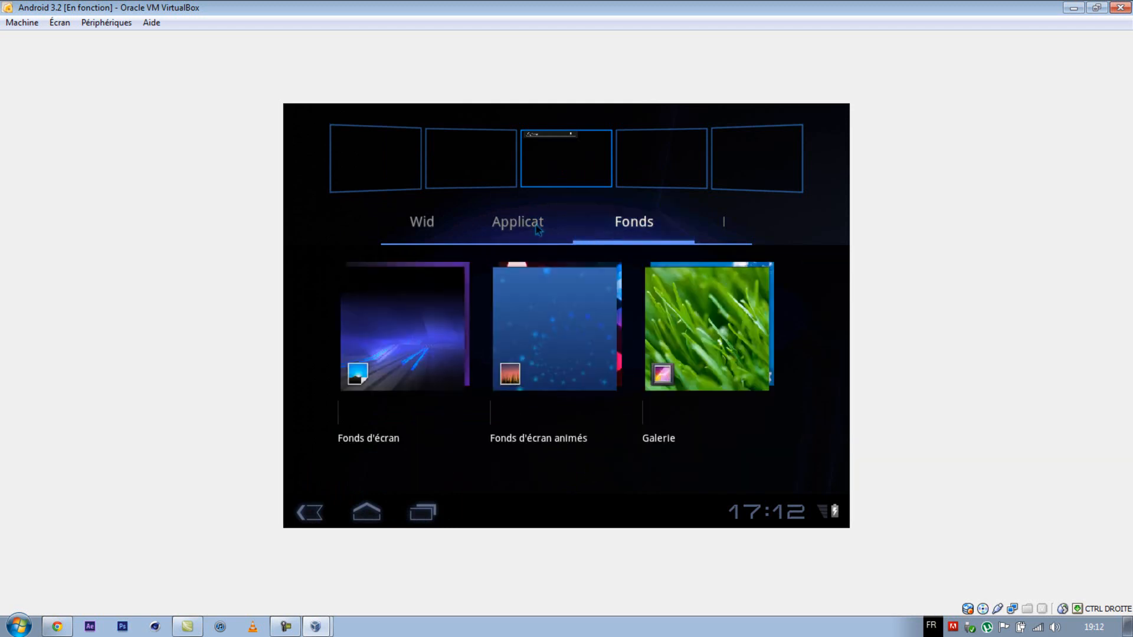
left_click(542, 231)
left_click(629, 221)
left_click(523, 359)
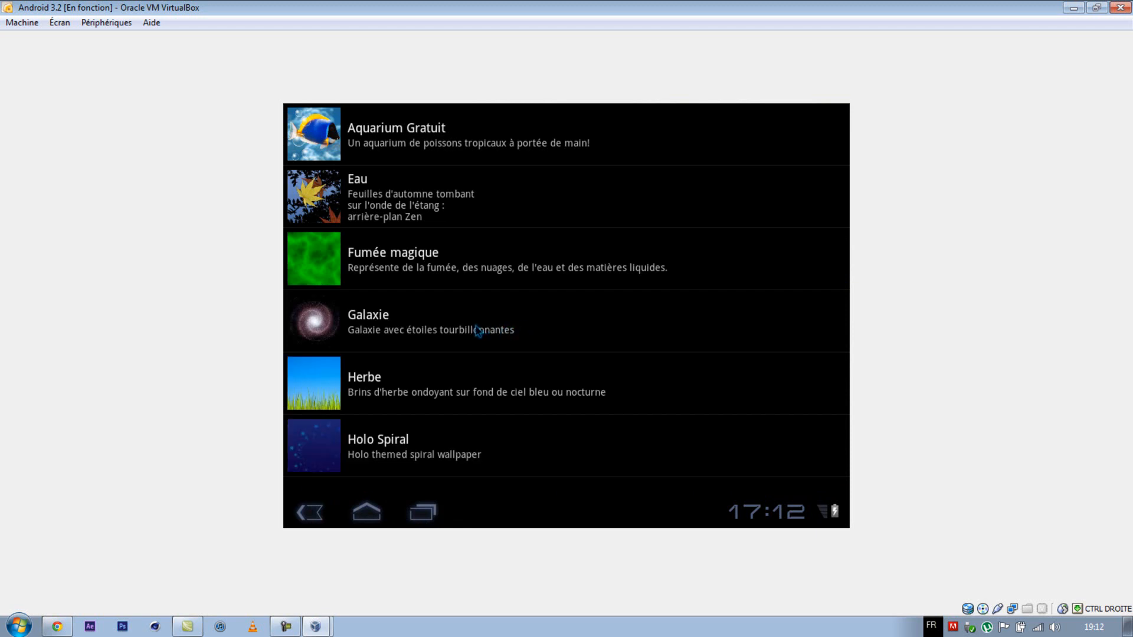
Set the Galaxie animated wallpaper as the Android background and return to the home screen
scroll(370, 262, "down", 1)
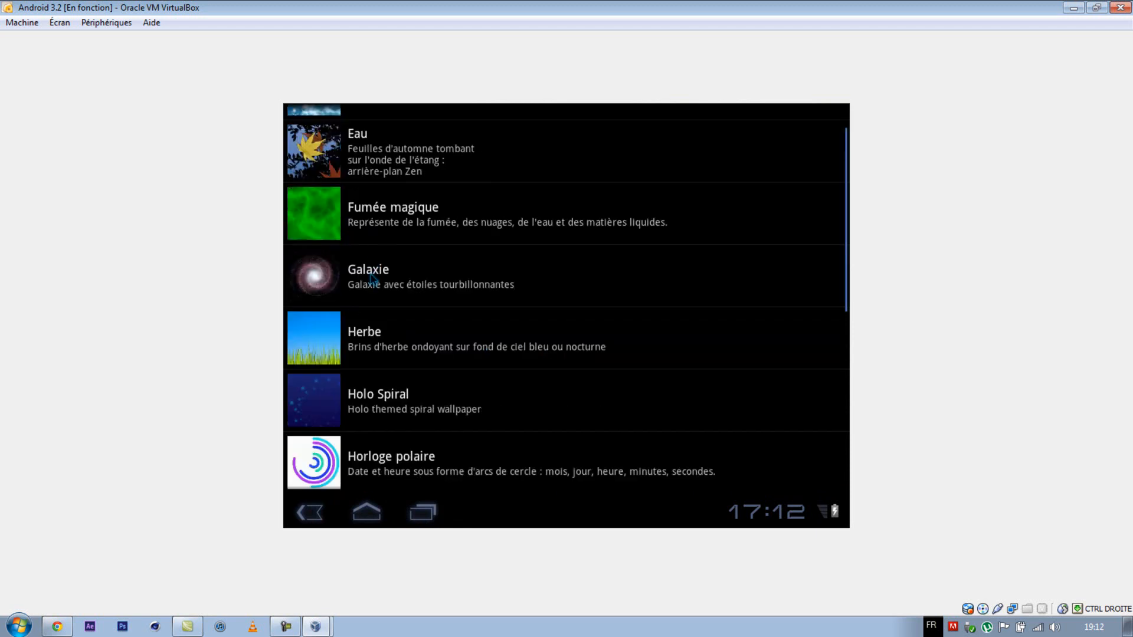
left_click(372, 279)
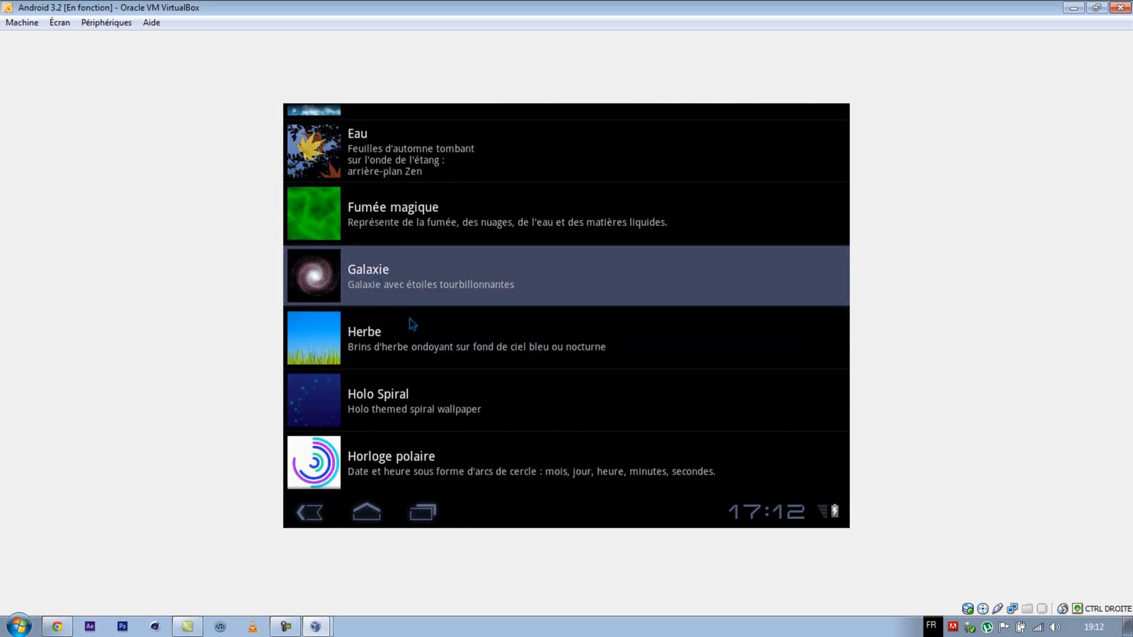
left_click(412, 299)
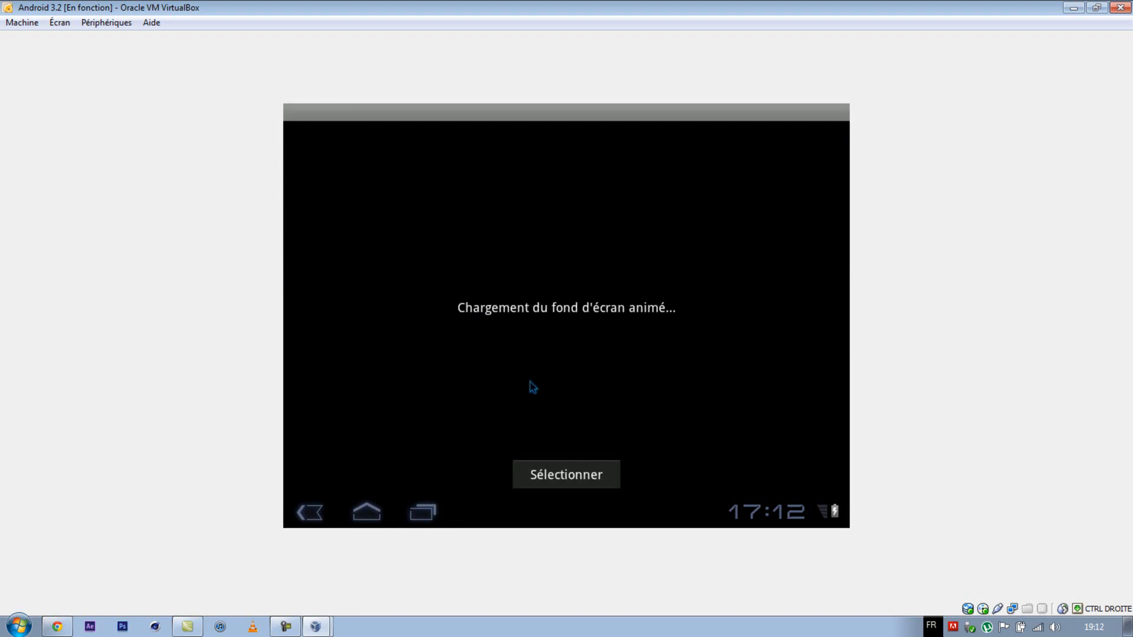
left_click(565, 472)
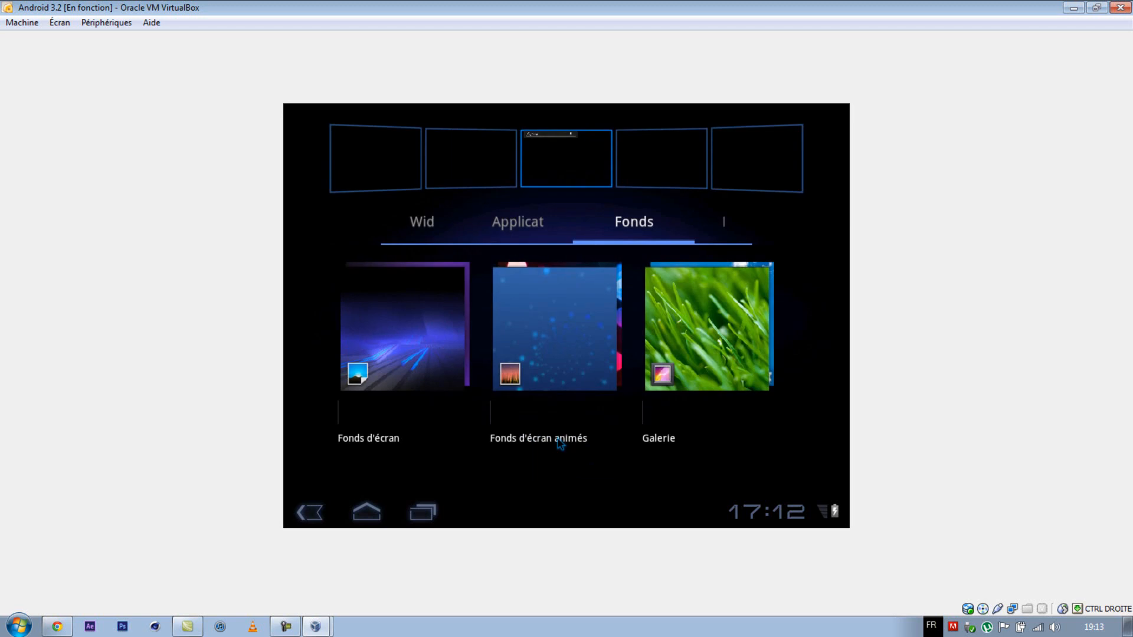
left_click(367, 513)
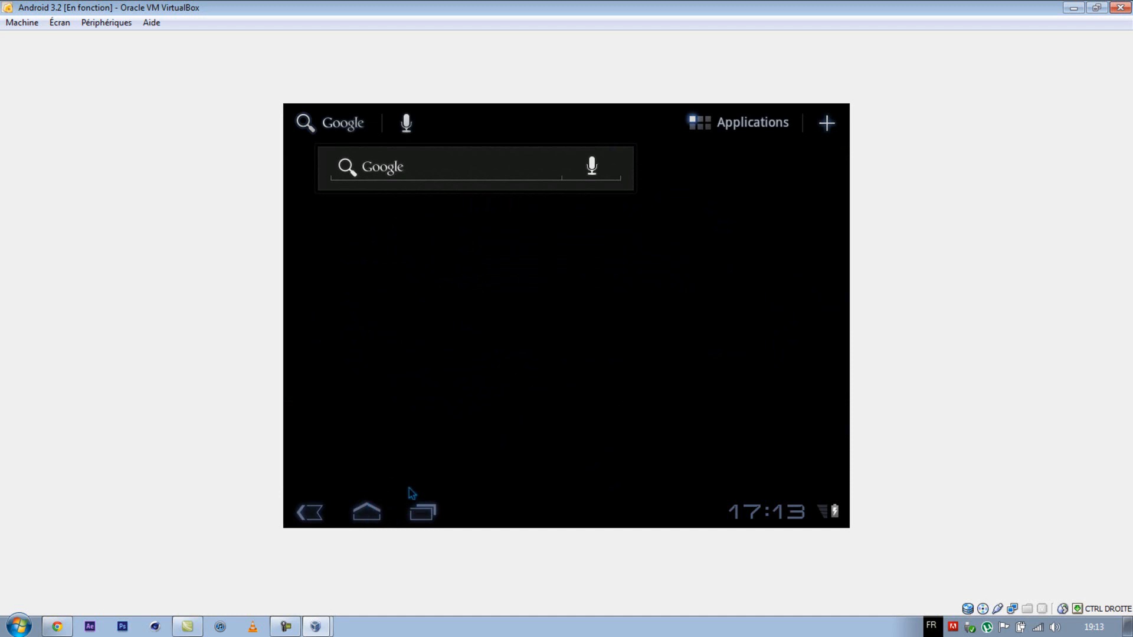
Display the recent applications over the home screen, dismissing and reopening the list
left_click(423, 513)
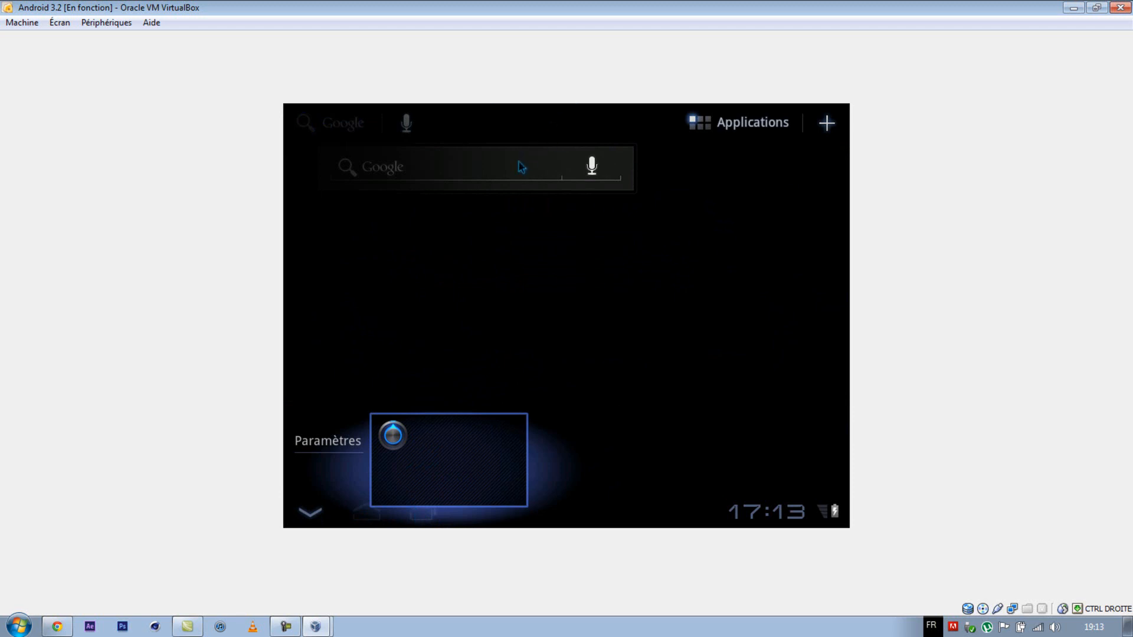
left_click(629, 179)
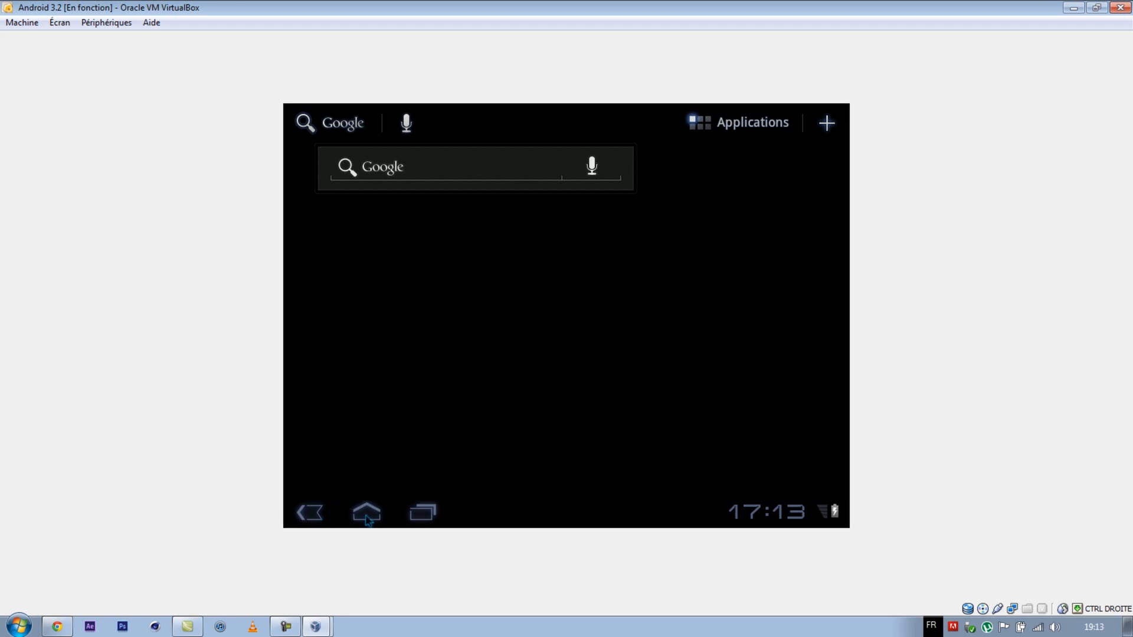
left_click(427, 512)
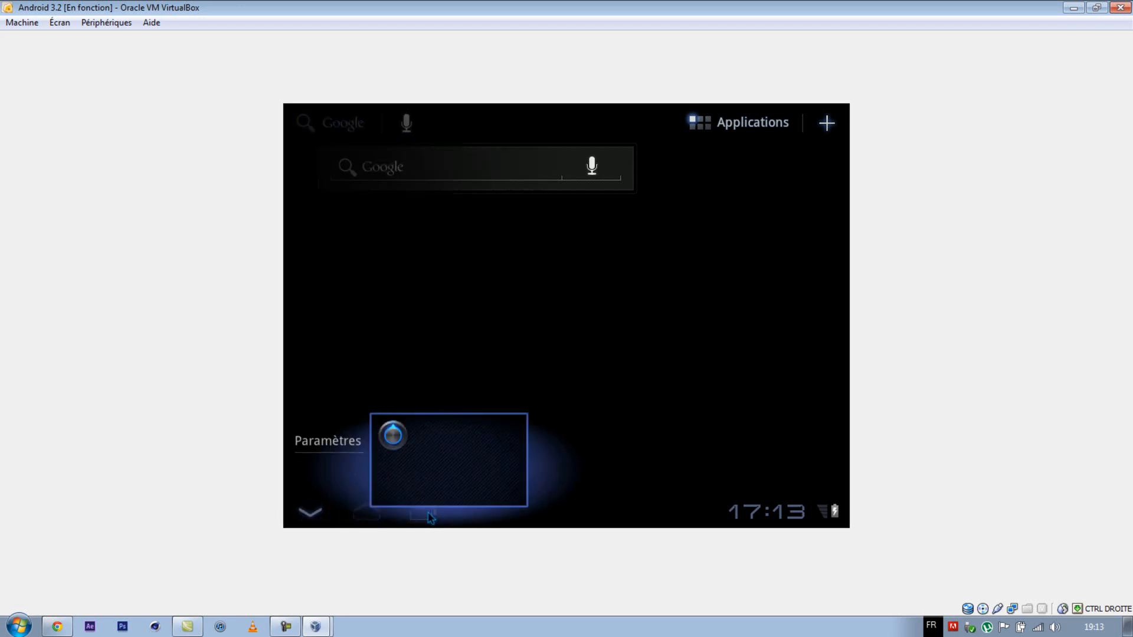
left_click(631, 200)
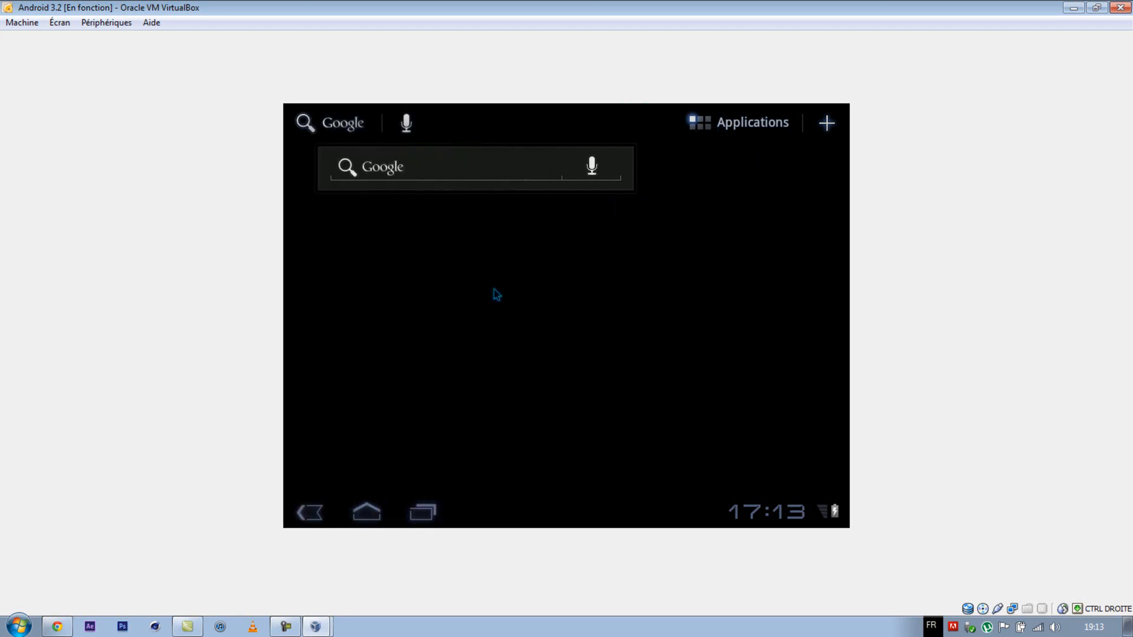
left_click(428, 517)
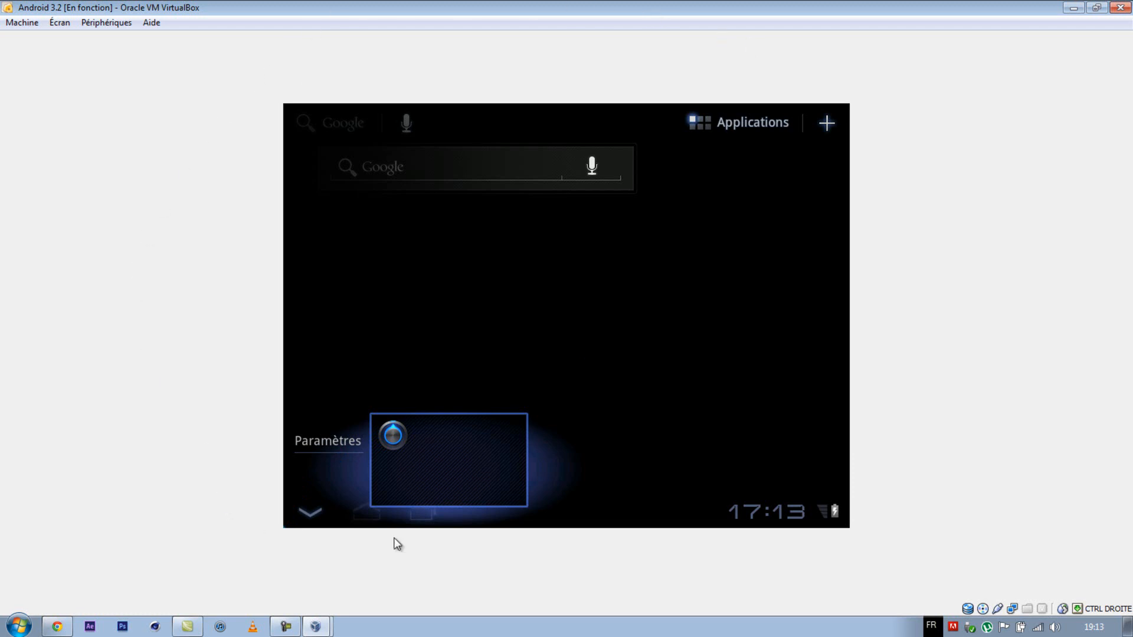
right_click(286, 627)
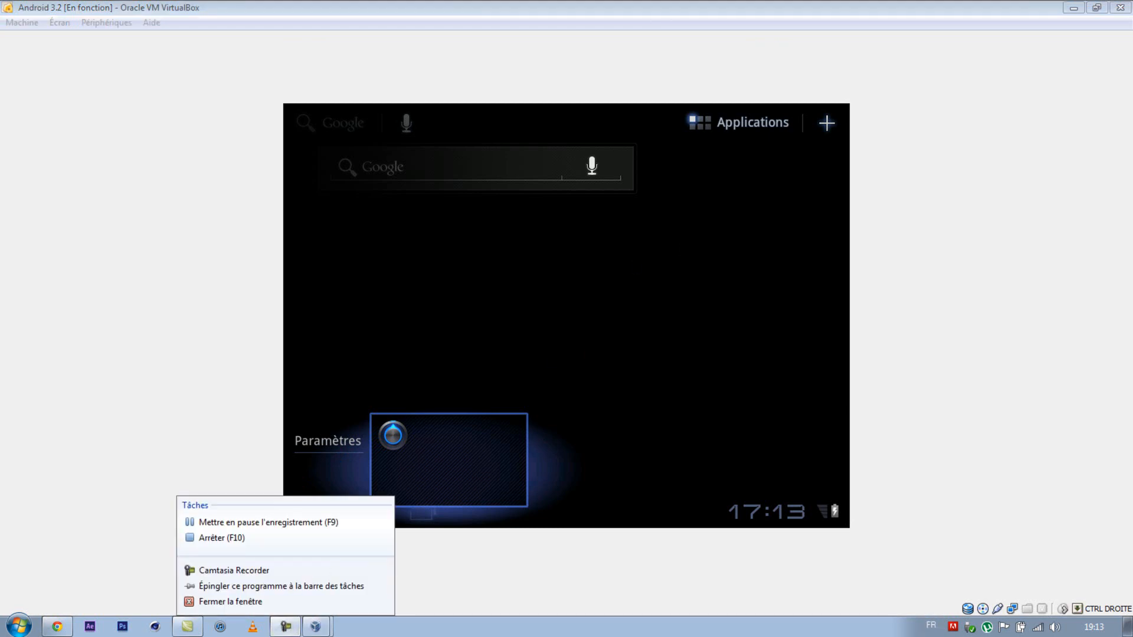
left_click(286, 628)
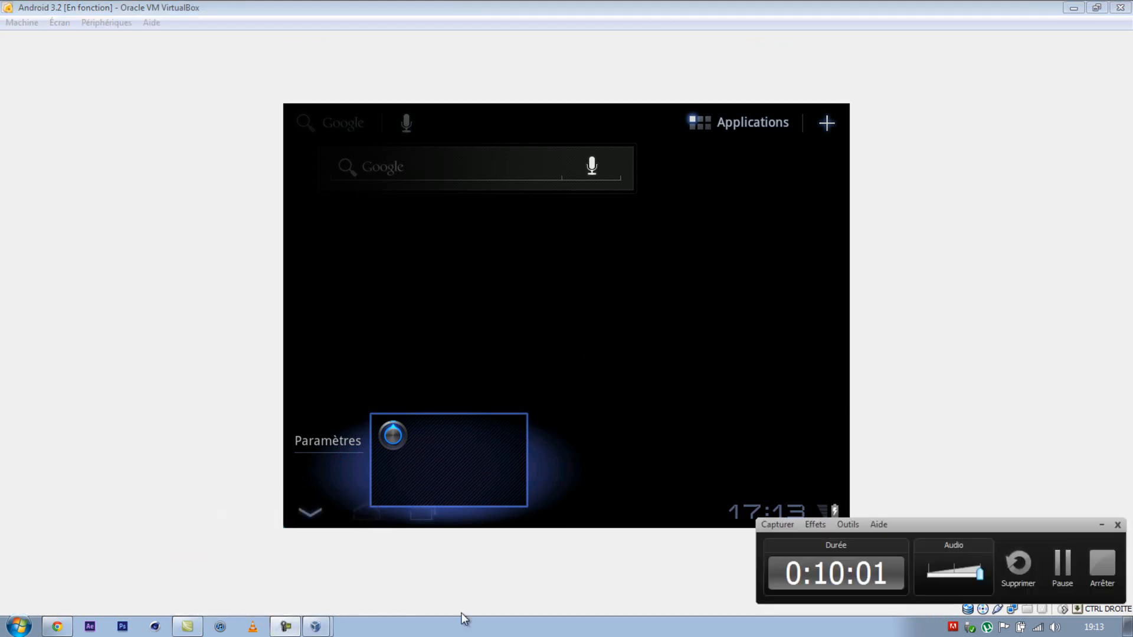